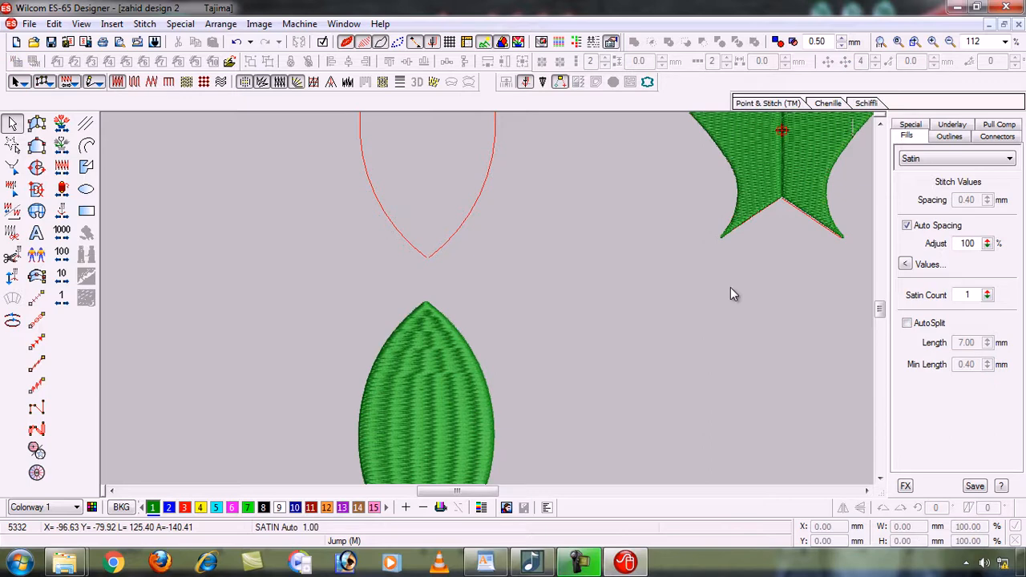
Group the two halves of the green Tatami shape and move the group straight below its own red outline.
key("0")
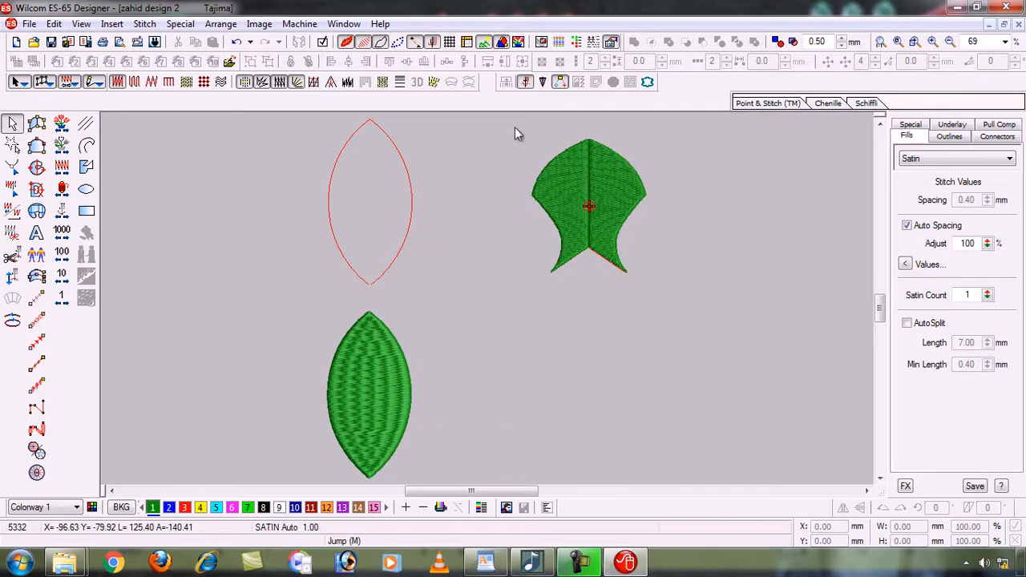
left_click(570, 171)
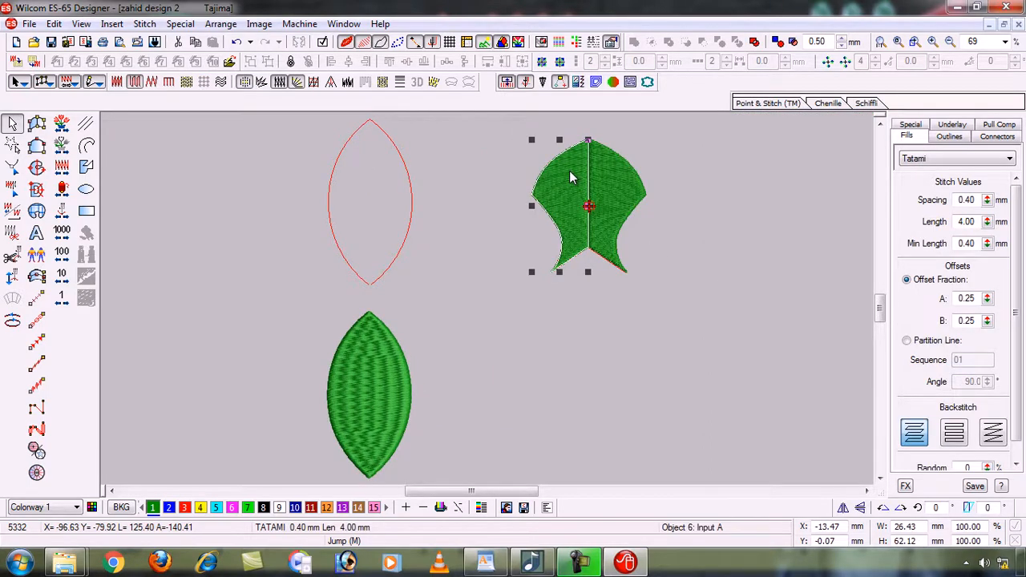
left_click(603, 176, "ctrl")
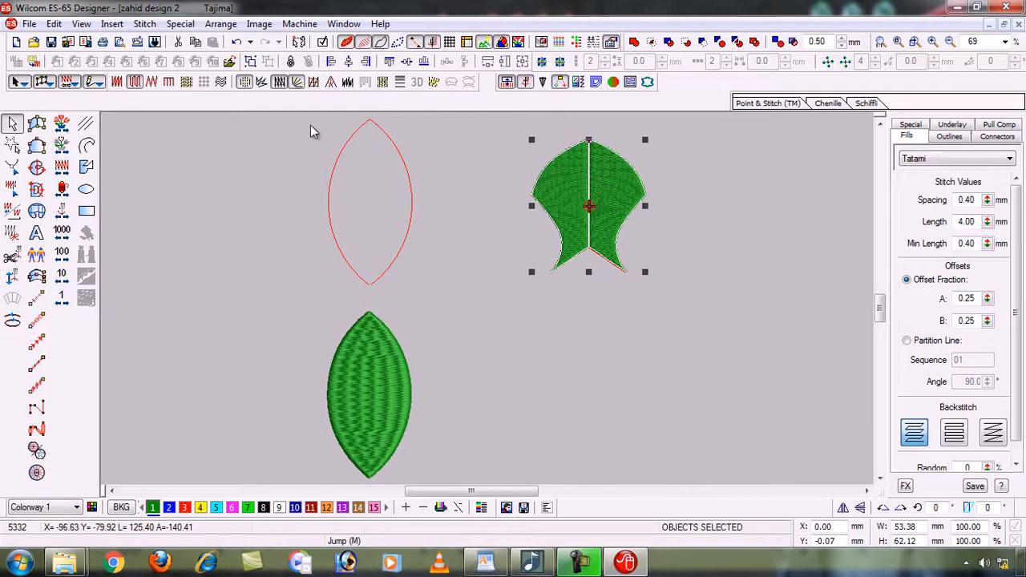
left_click(250, 62)
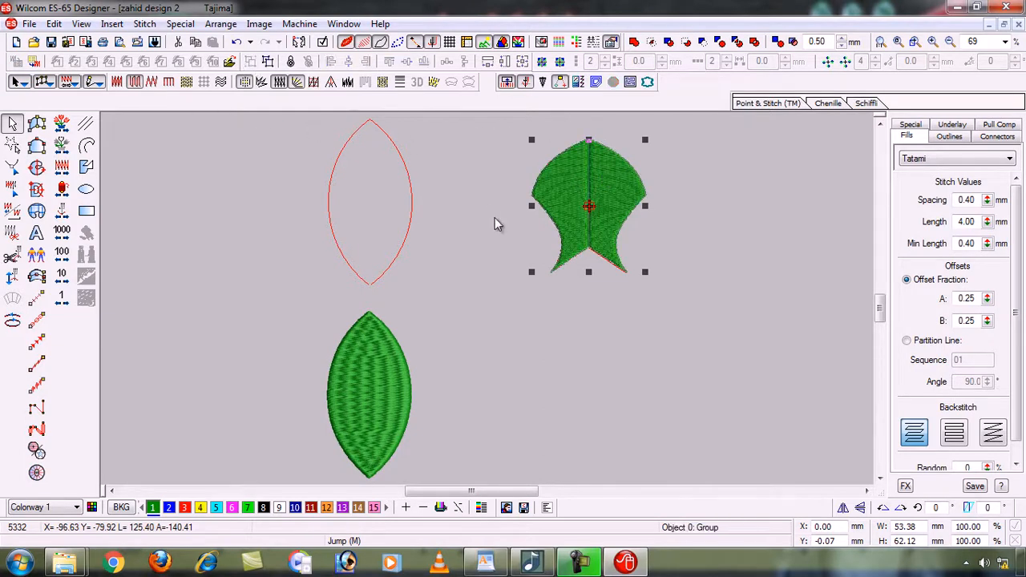
left_click_drag(582, 173, 591, 353)
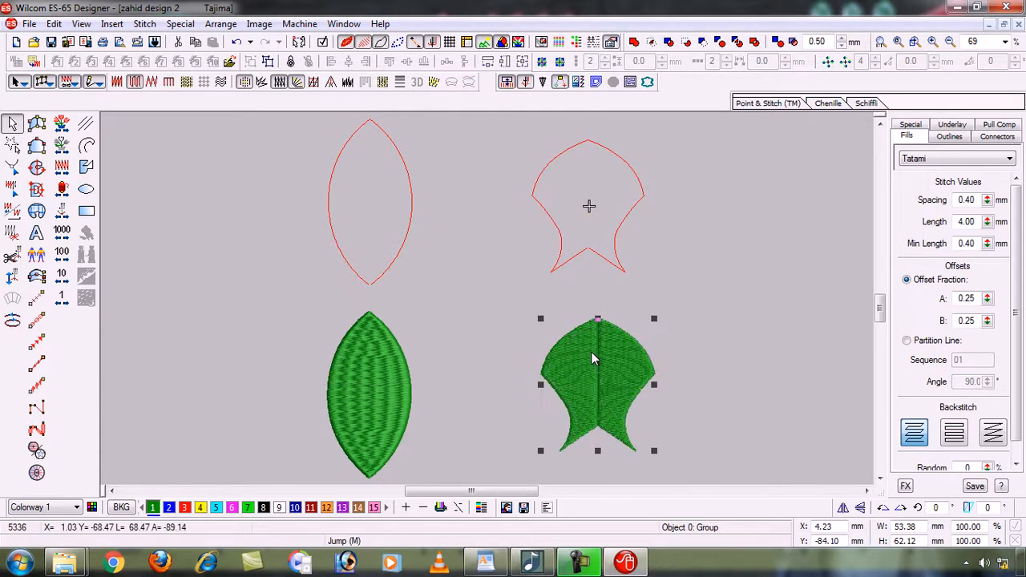
left_click(463, 246)
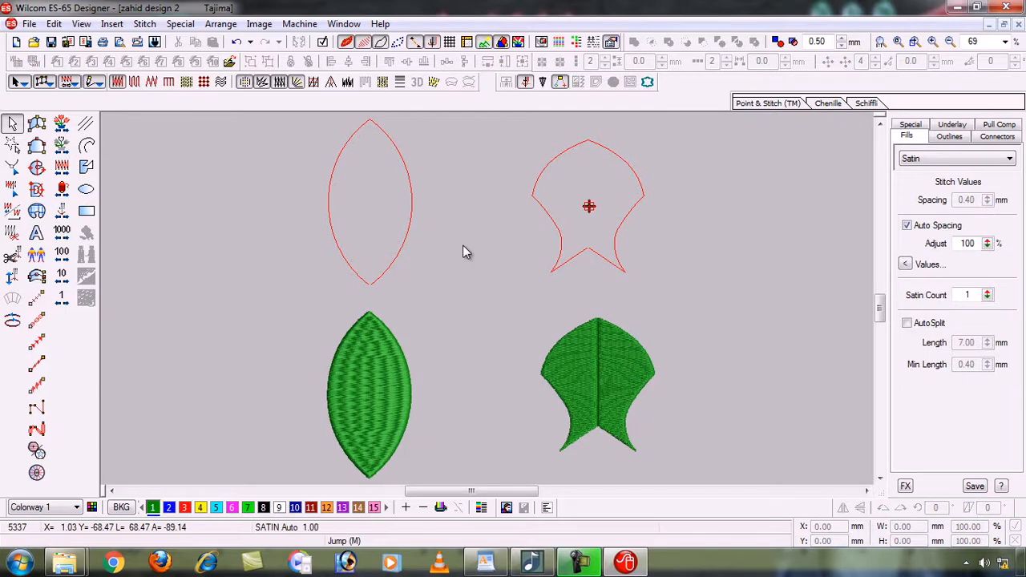
Start an Input B object on the empty red leaf outline, placing Side 1 points from just beside its bottom tip up the left edge to the top tip.
key("b")
left_click_drag(448, 309, 393, 197)
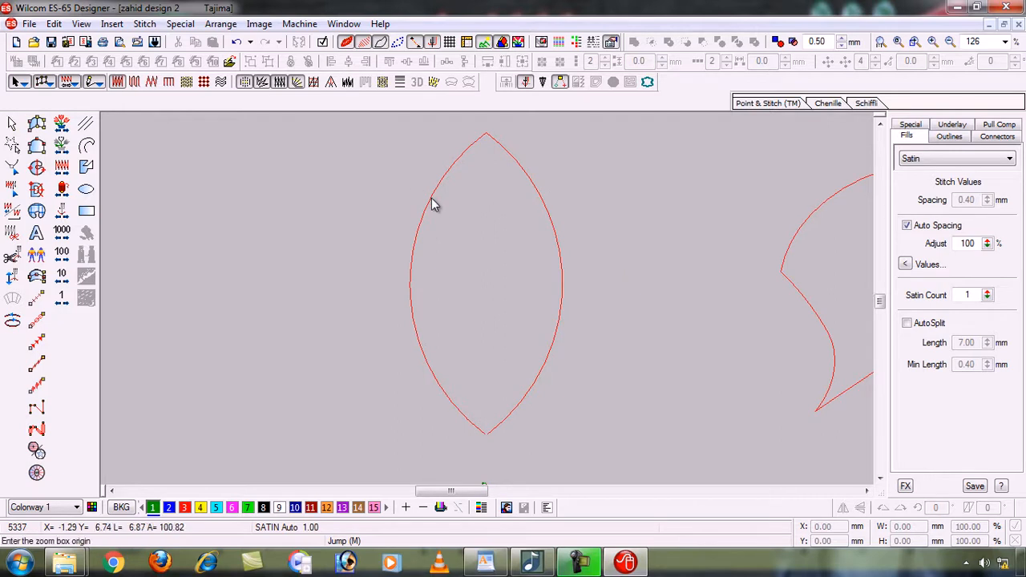
left_click_drag(380, 130, 604, 440)
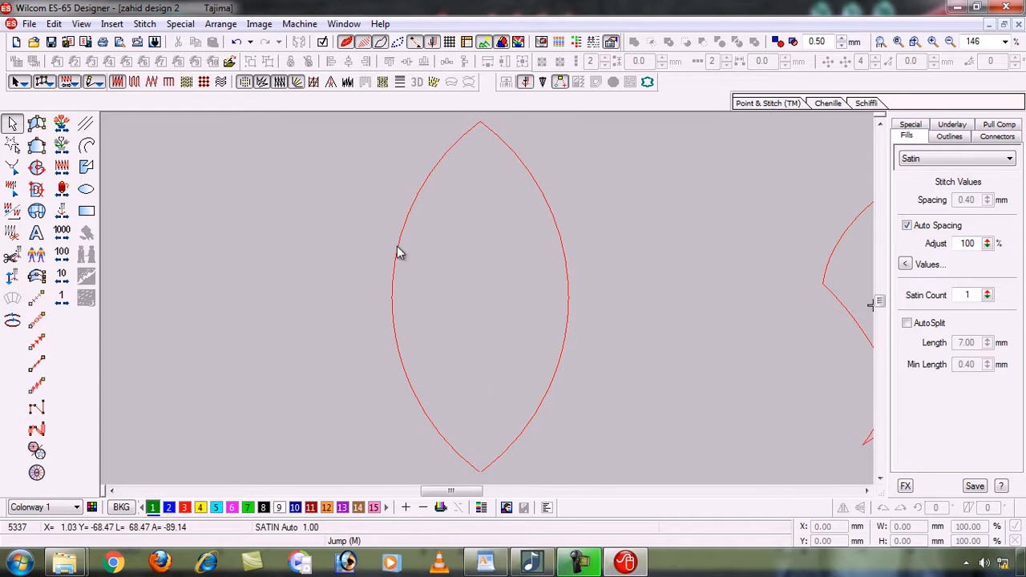
key("shift+z")
key("shift+z")
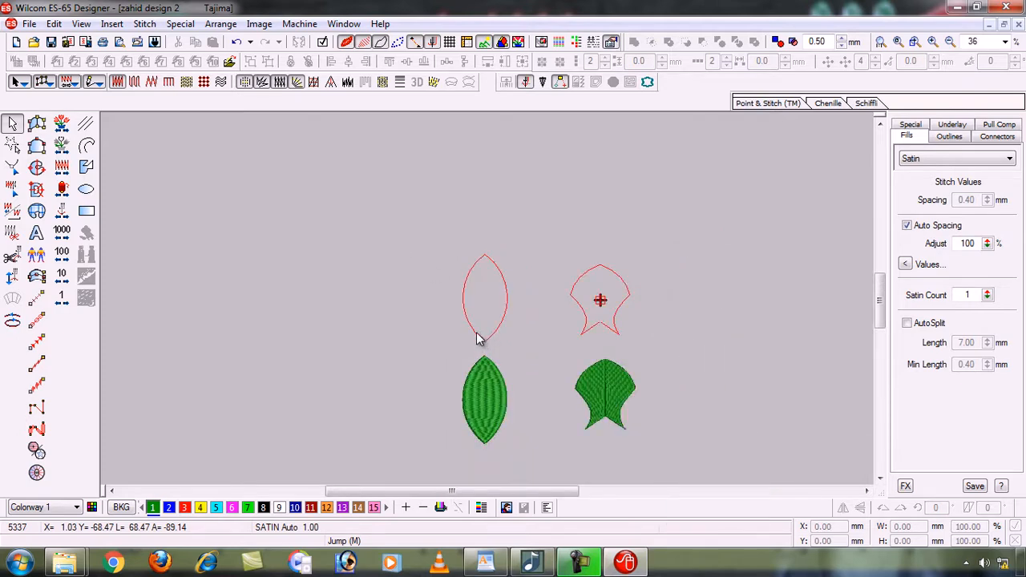
key("z")
key("z")
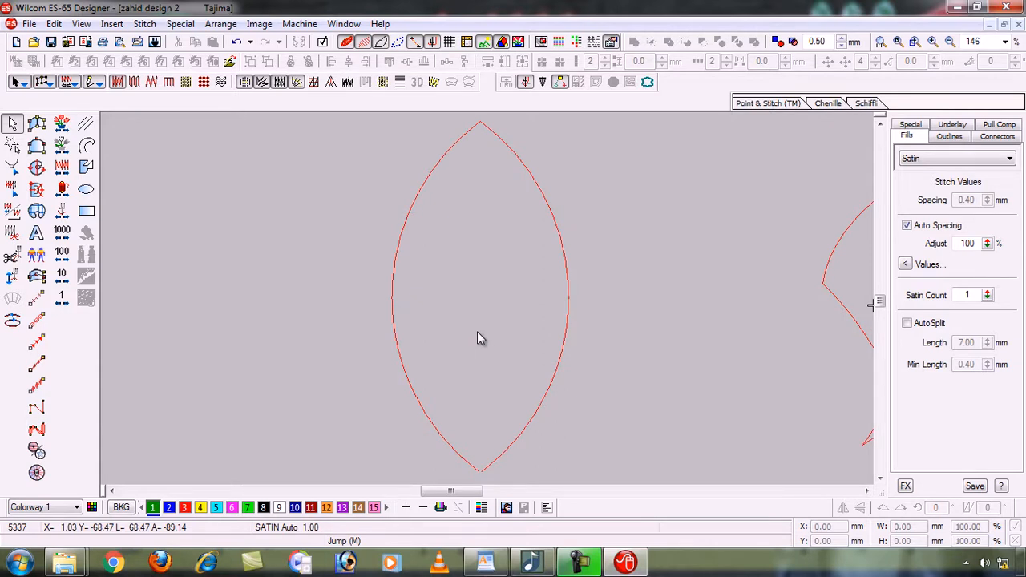
left_click(36, 149)
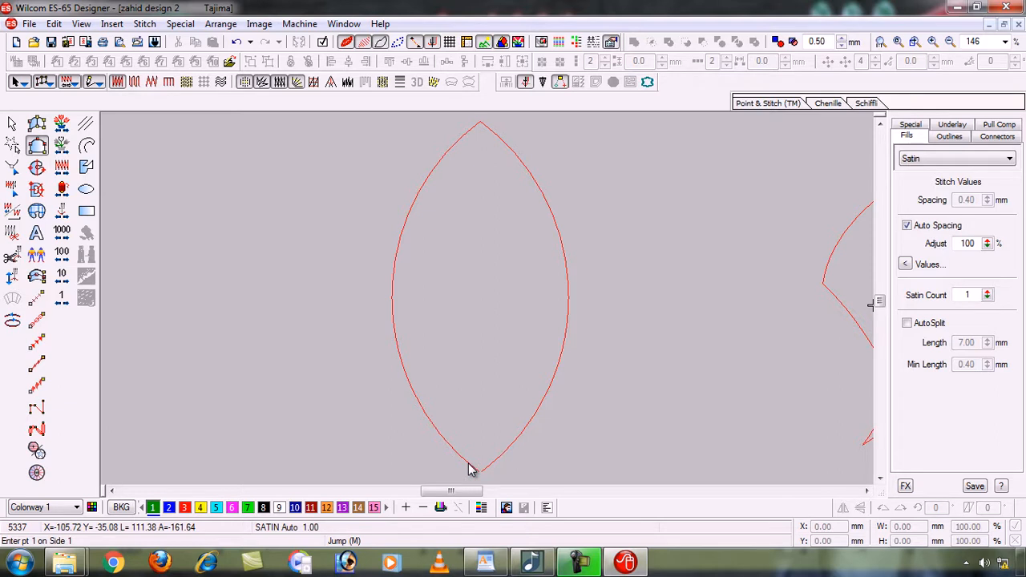
left_click(469, 466)
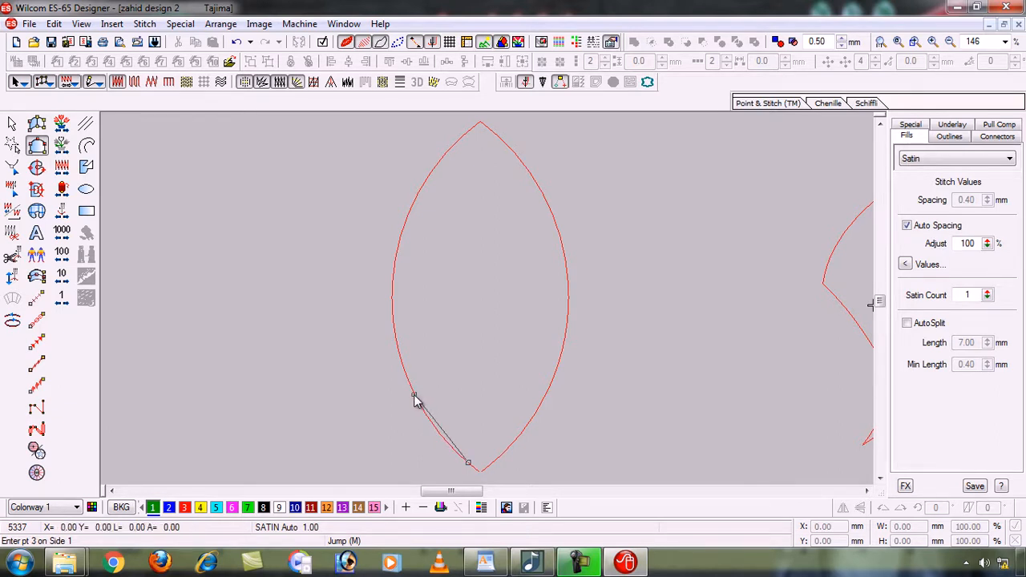
left_click(414, 395)
left_click(392, 285)
left_click(418, 194)
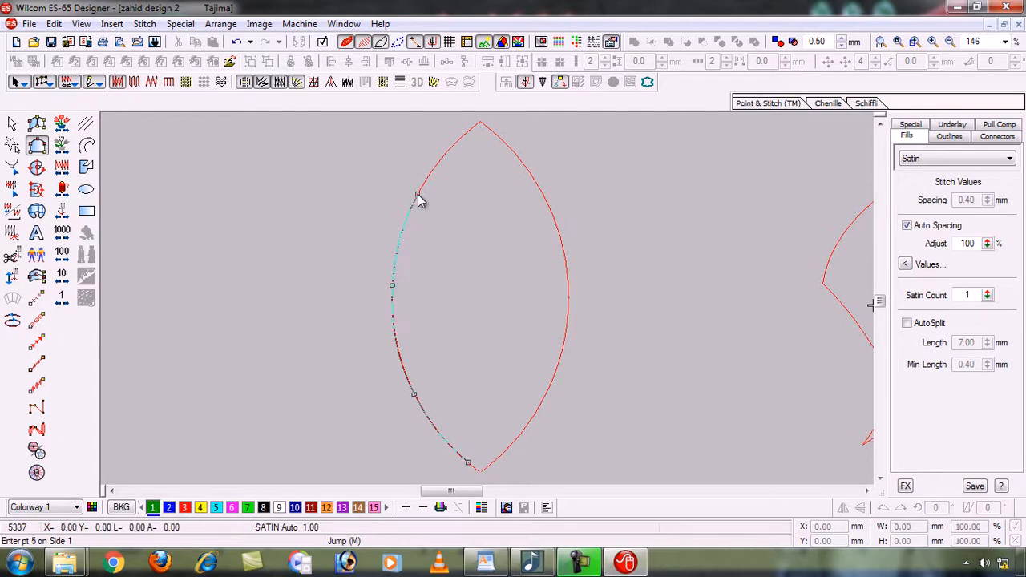
left_click(457, 141)
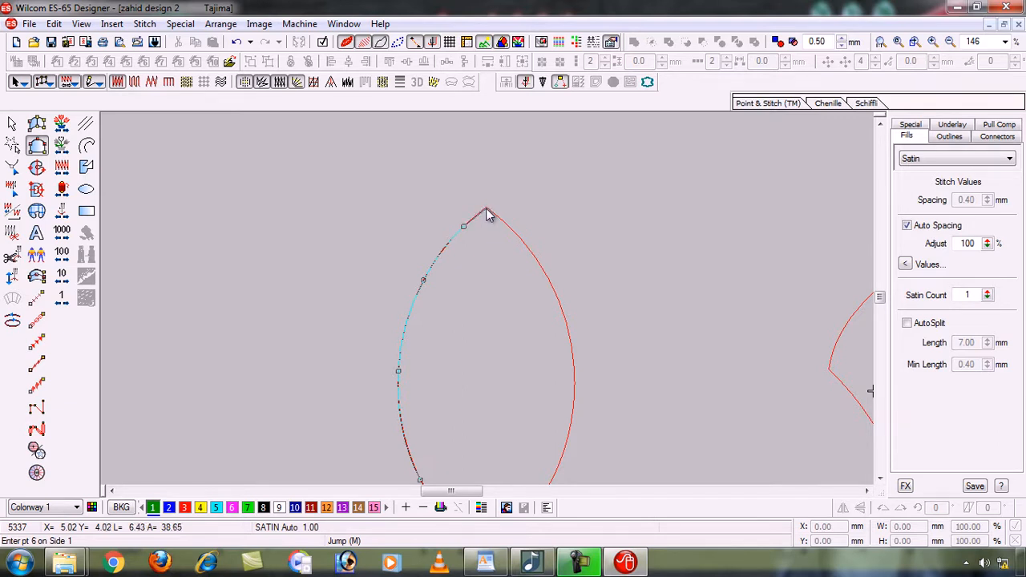
left_click(486, 210)
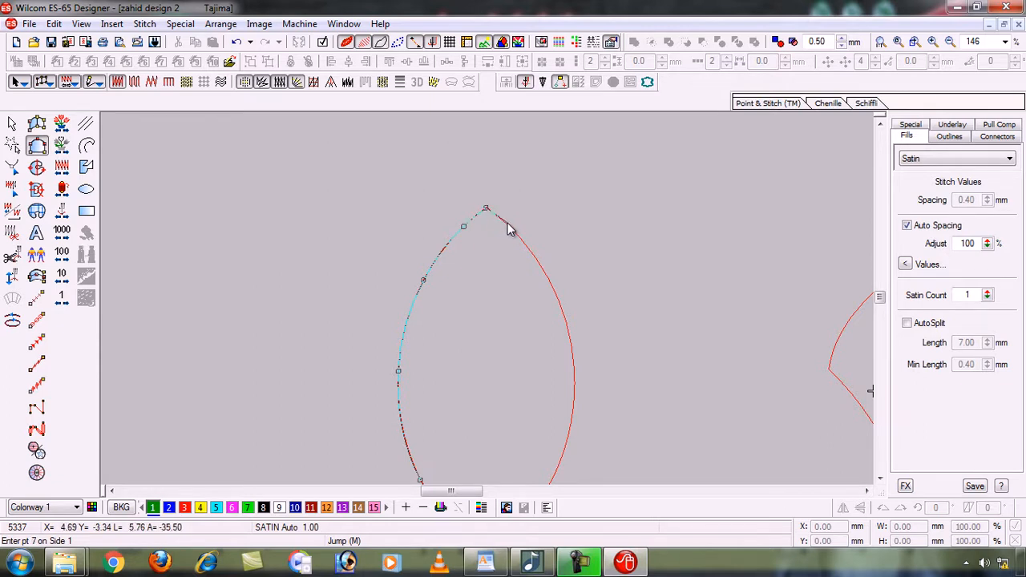
Continue Side 1 down the leaf's right edge, ending just short of the bottom tip, and complete that side.
left_click(506, 225)
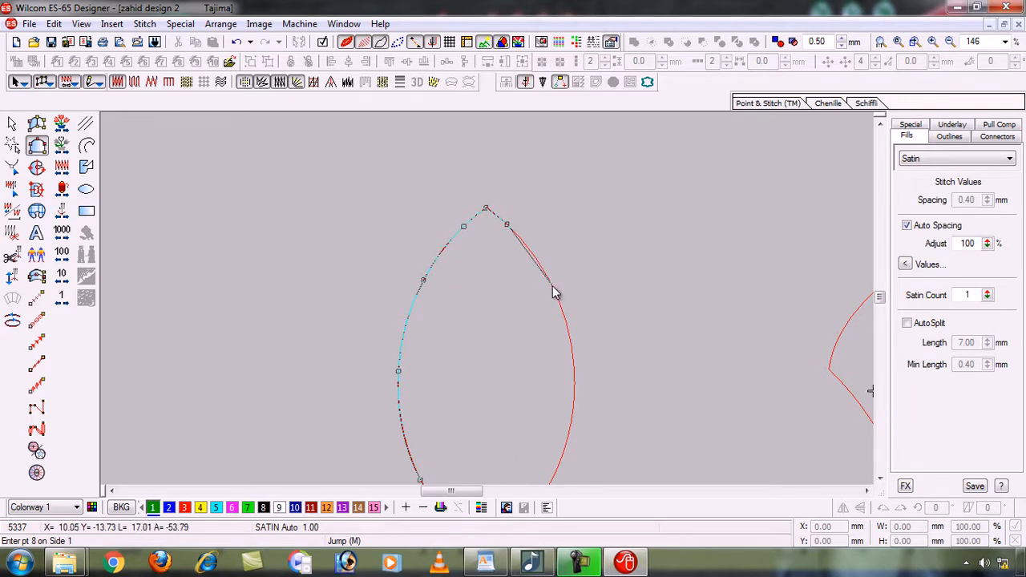
left_click(552, 285)
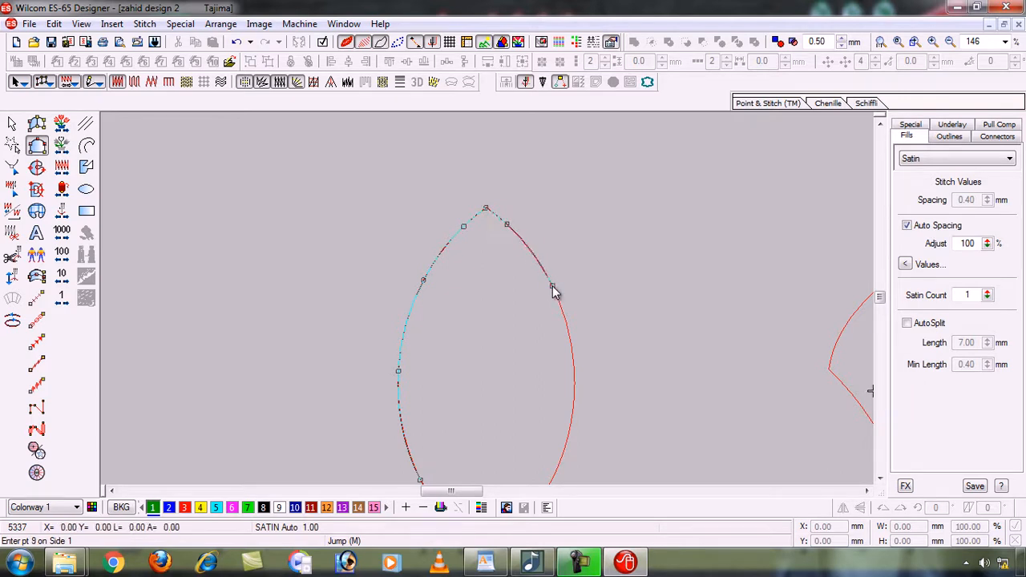
left_click(574, 395)
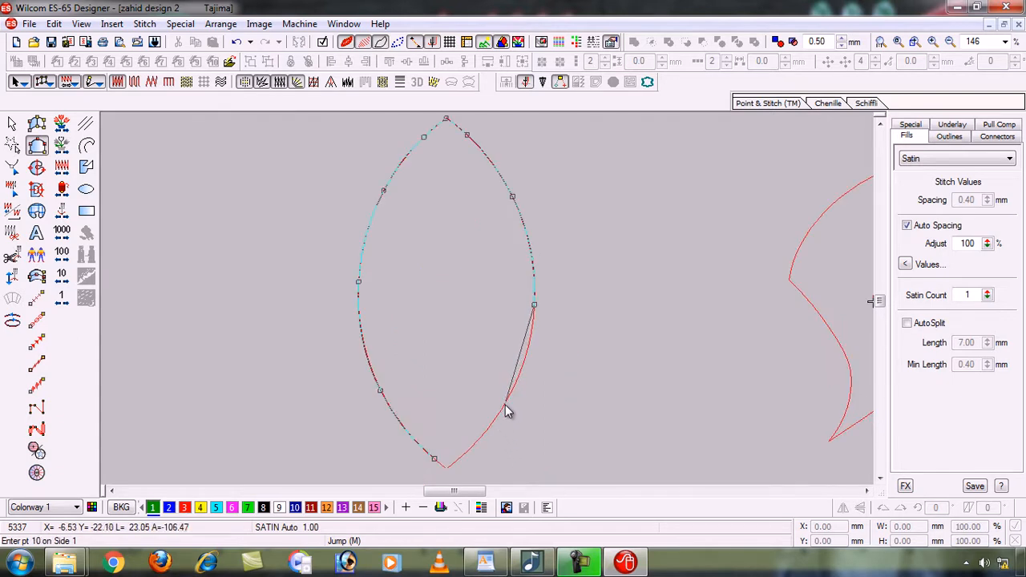
left_click(505, 405)
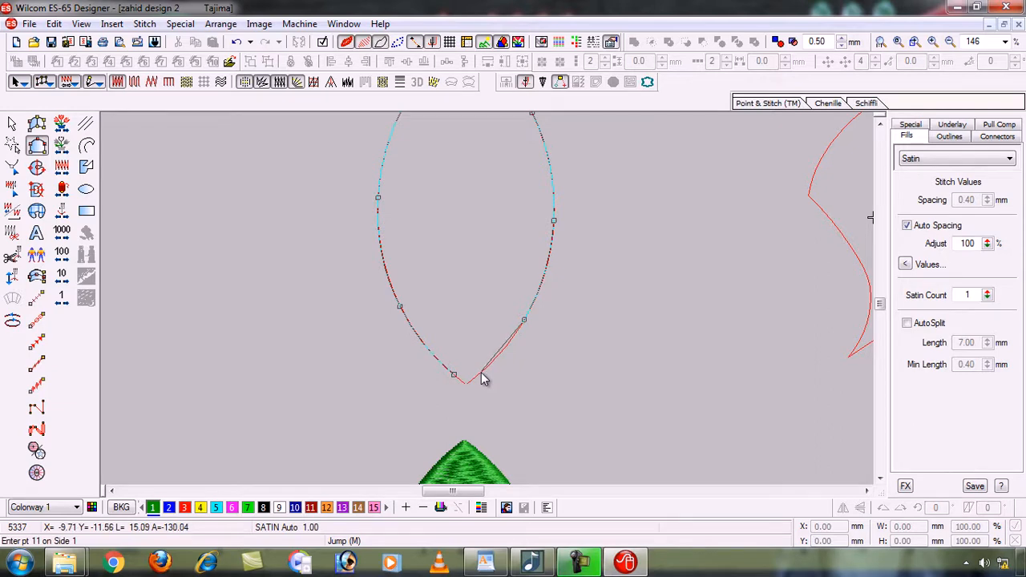
left_click(481, 372)
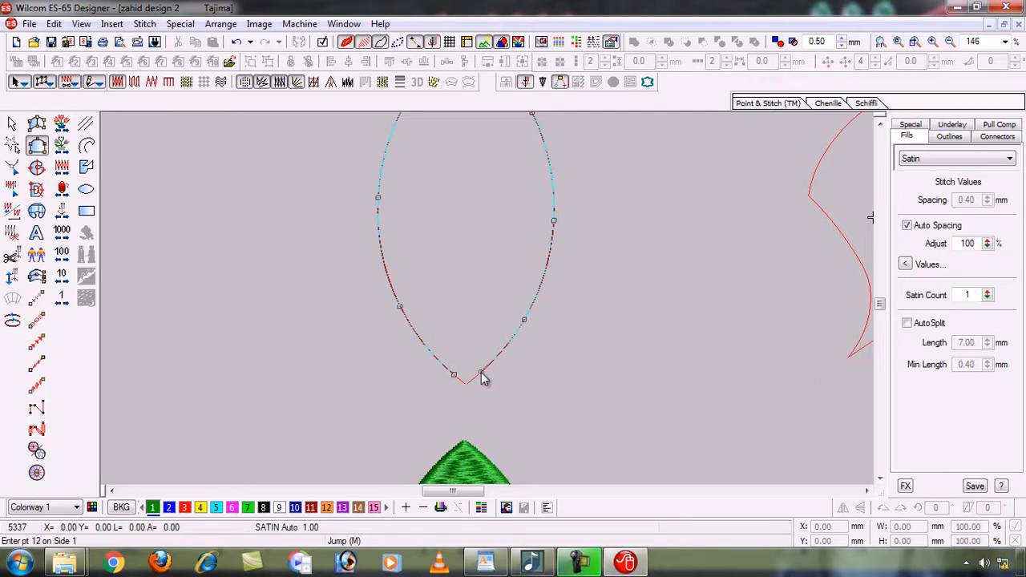
key("BackSpace")
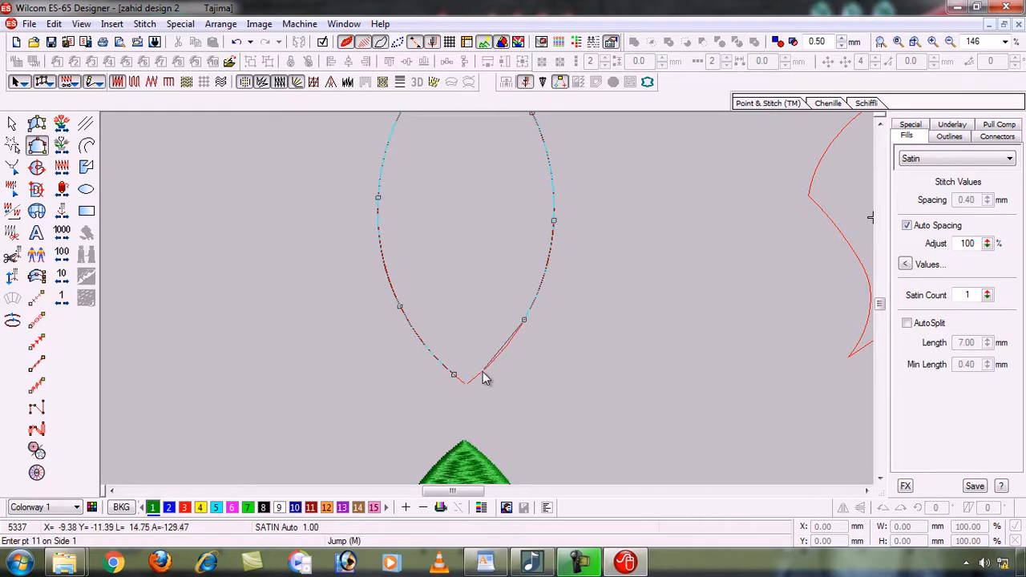
left_click(483, 374)
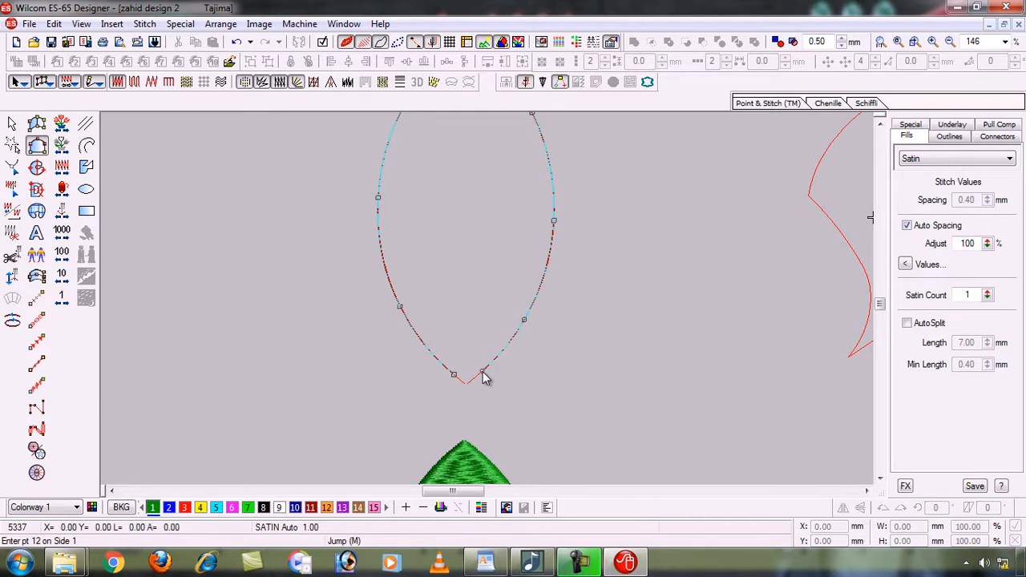
key("BackSpace")
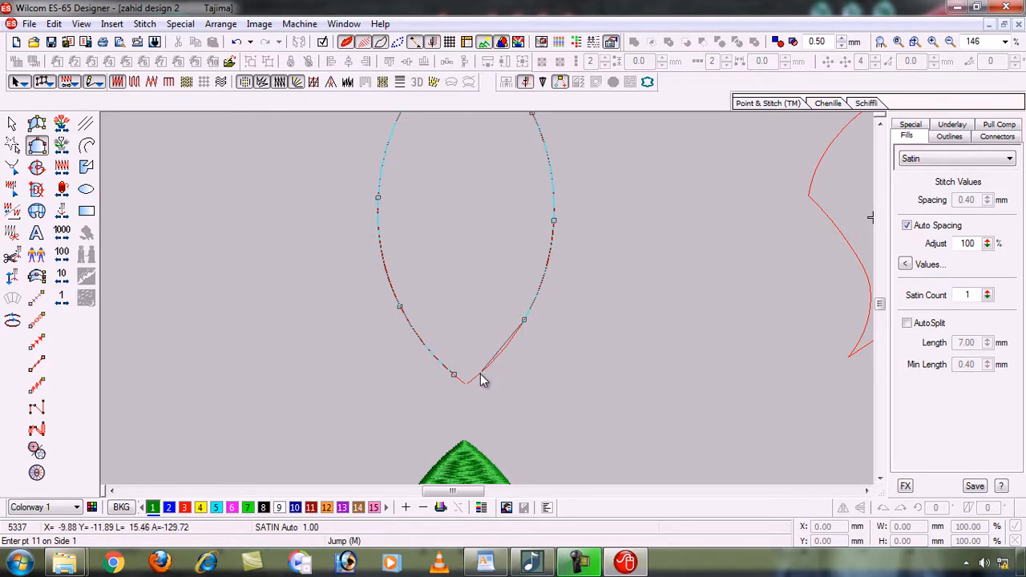
left_click(480, 375)
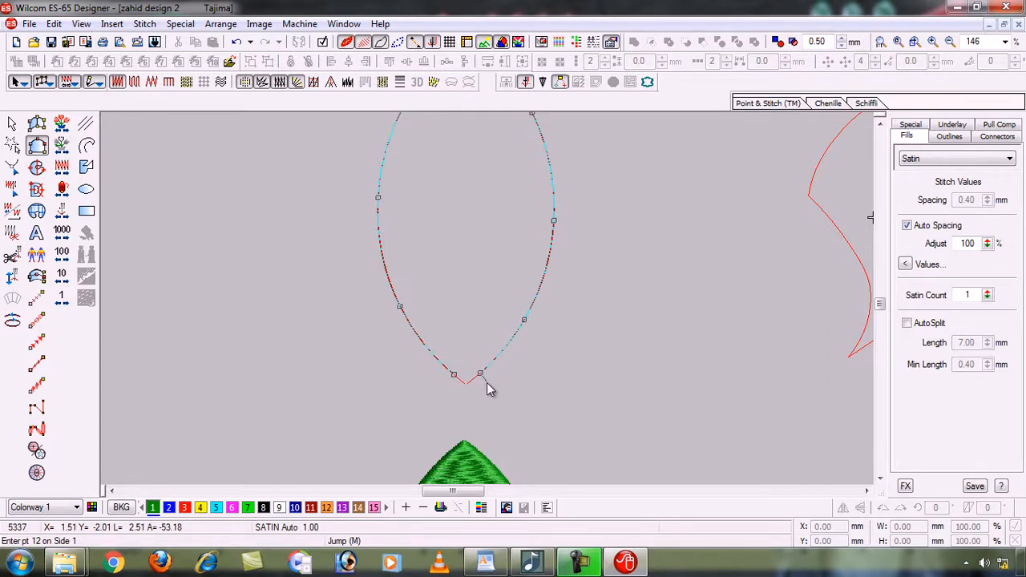
key("Return")
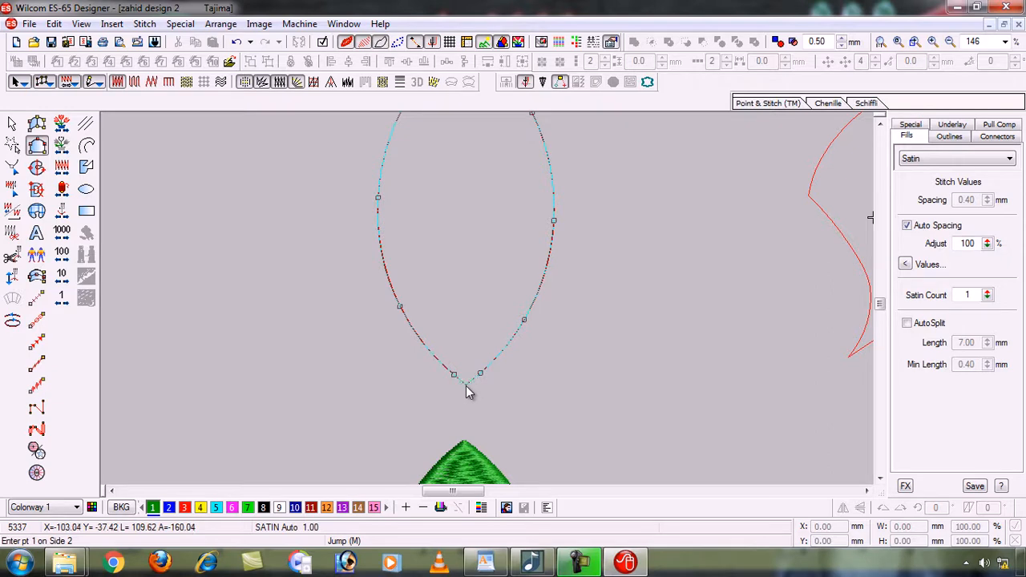
Enter Side 2 as two coinciding points on the leaf's bottom tip and generate the stitches.
left_click(468, 389)
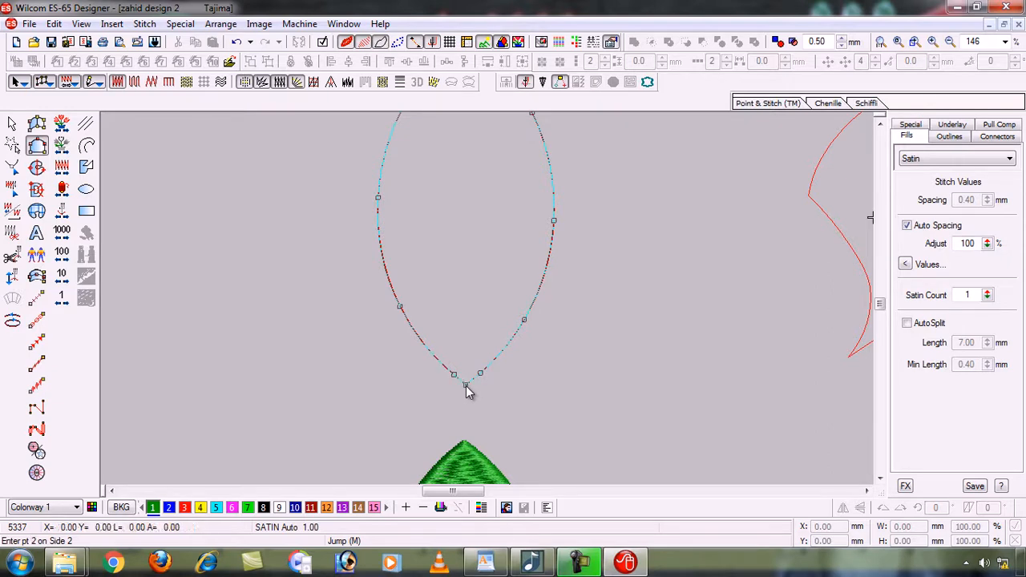
left_click(468, 390)
key("Return")
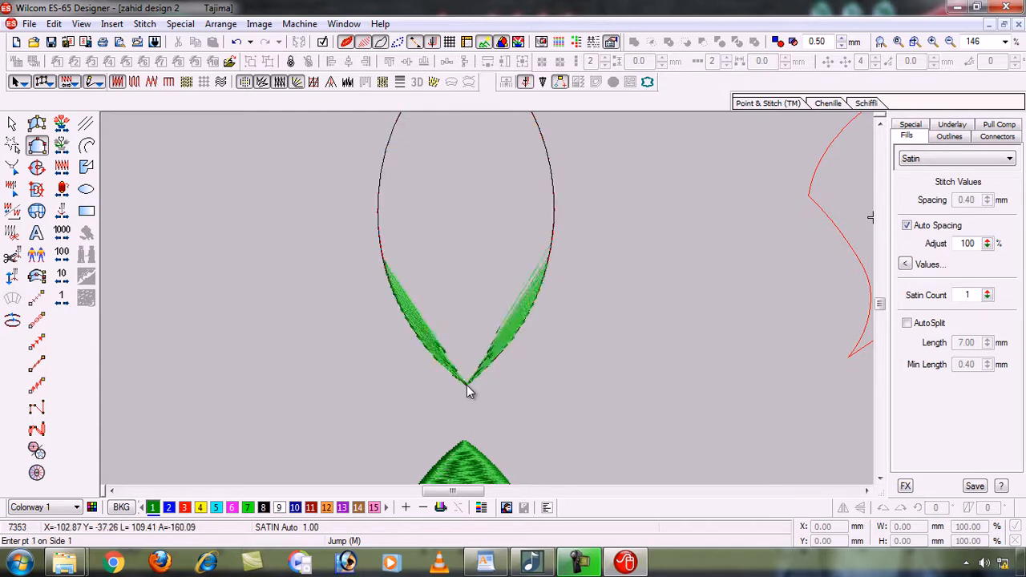
Select the new leaf object and try a Tatami fill on it before returning to Satin with 0.40 mm spacing.
key("0")
key("b")
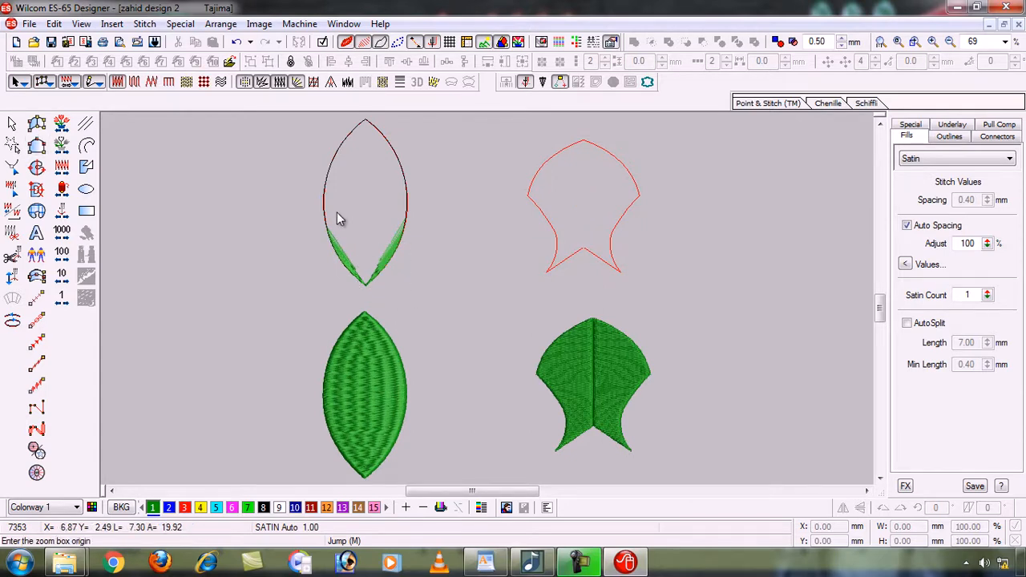
left_click(412, 214)
left_click_drag(394, 193, 485, 374)
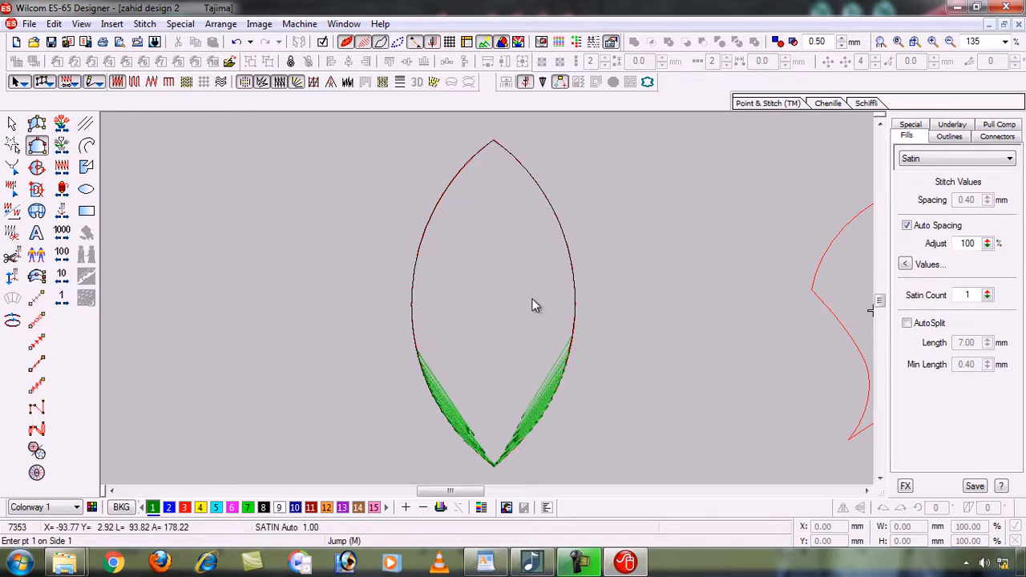
left_click(12, 123)
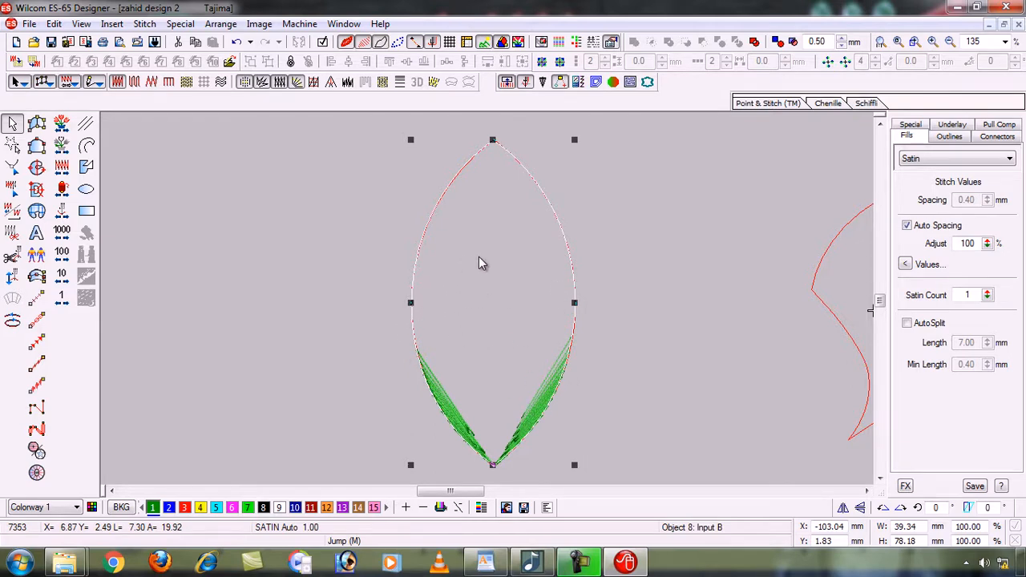
left_click(135, 83)
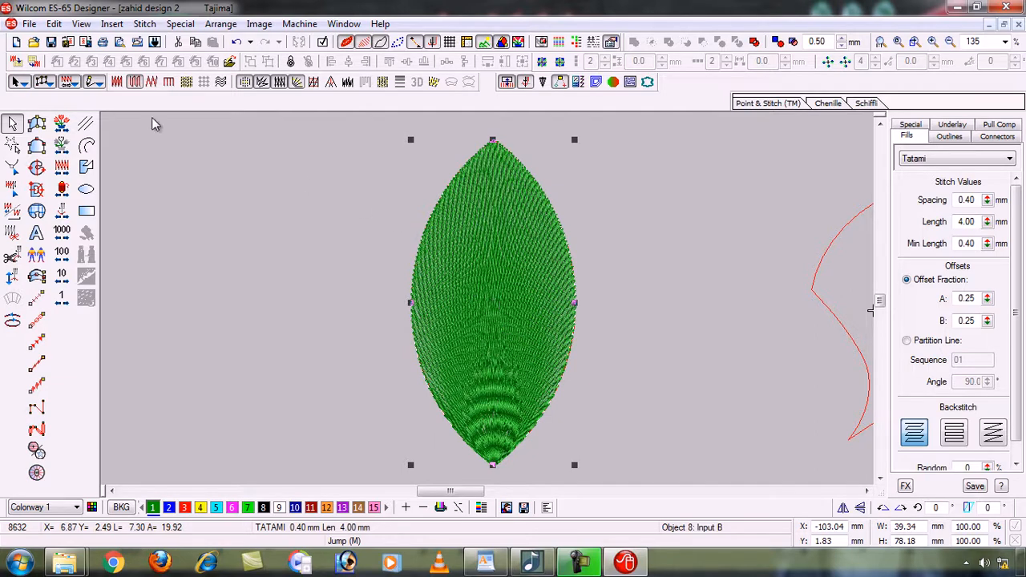
left_click(117, 82)
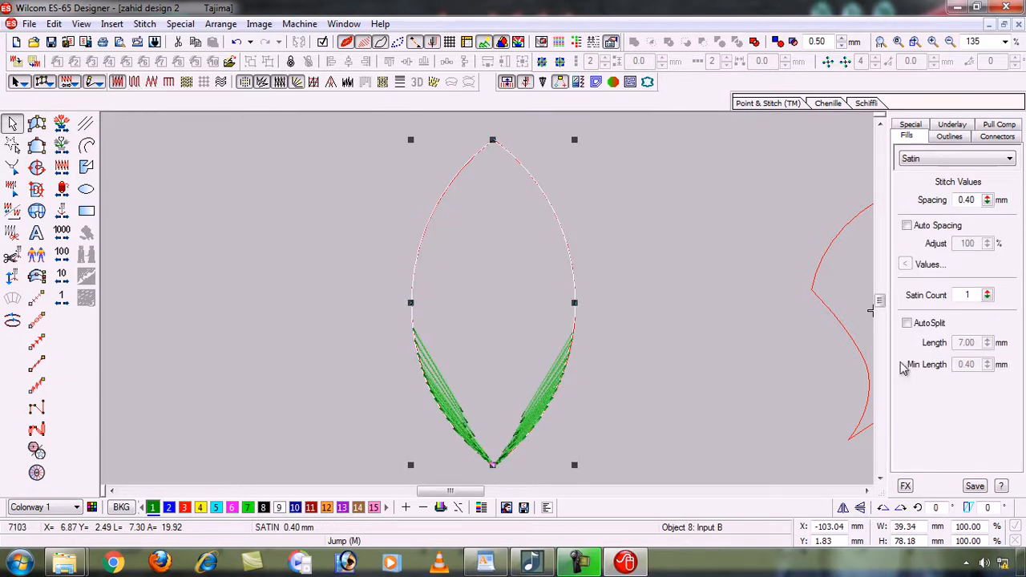
Try Auto Split on the leaf's satin fill, switch it back off, and turn off automatic jumps for long stitches.
left_click(907, 324)
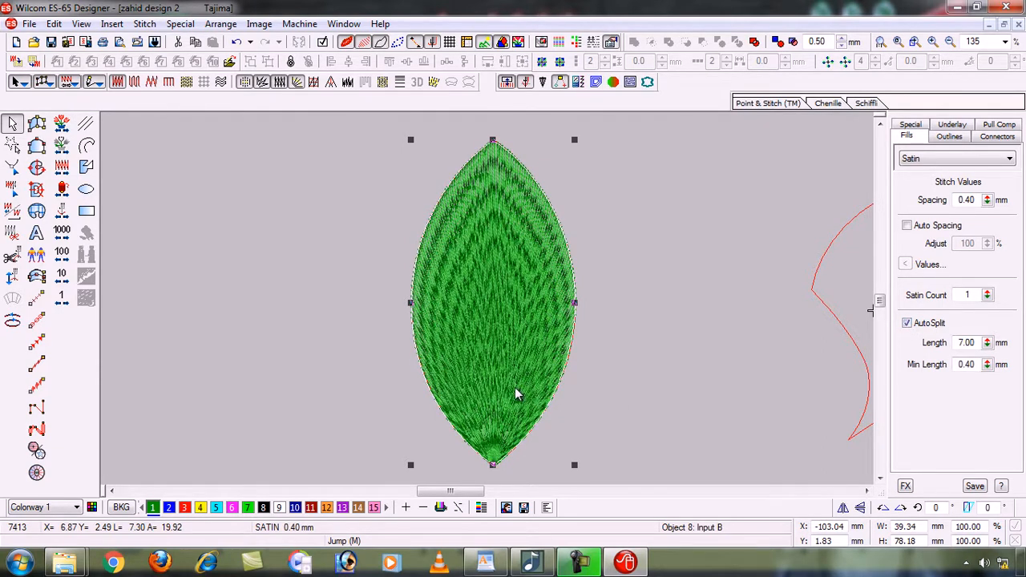
left_click(907, 323)
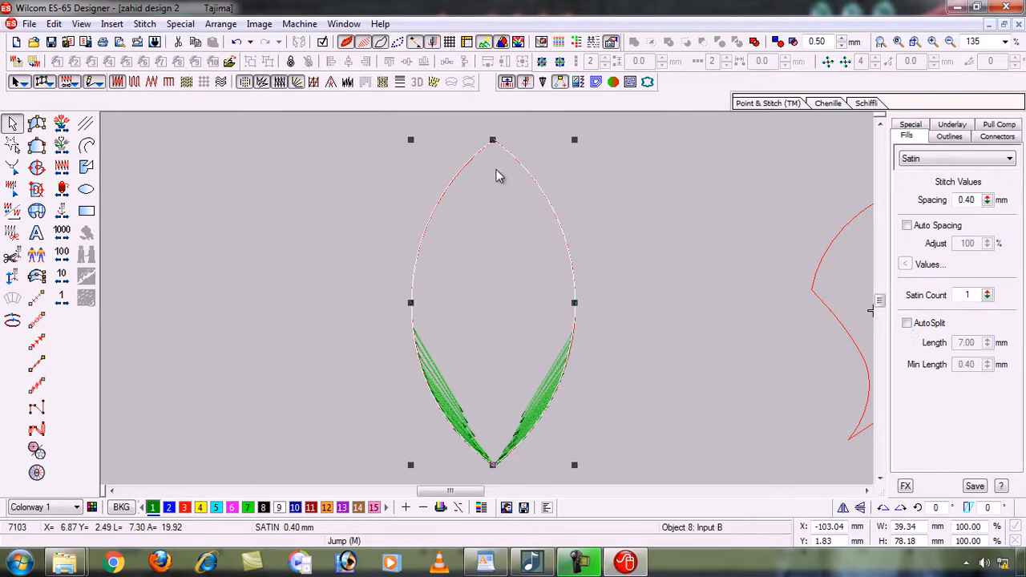
left_click(245, 83)
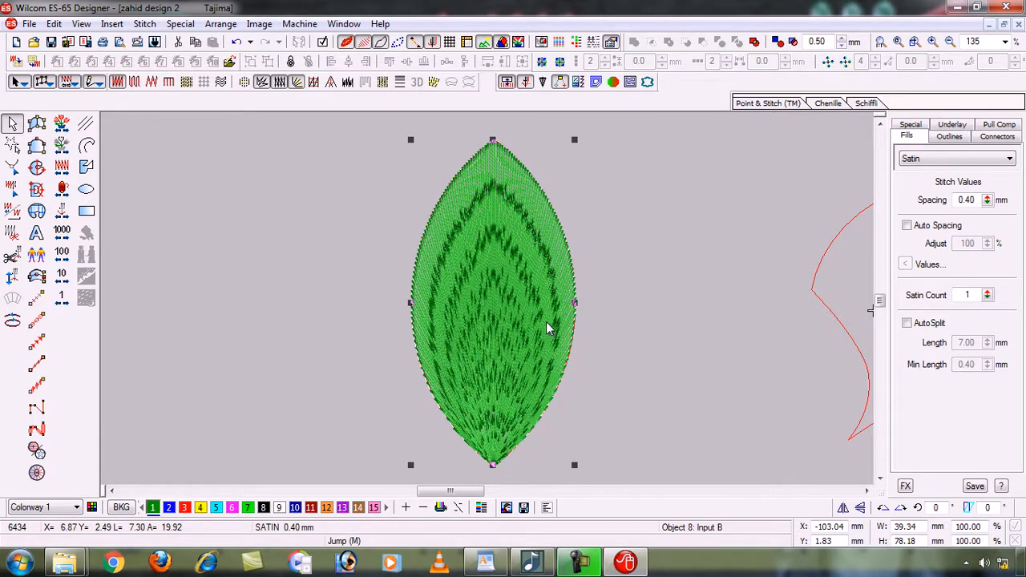
Move the Input A satin leaf from below the Input B leaf to a place directly beside it, on its left.
key("0")
left_click(463, 328)
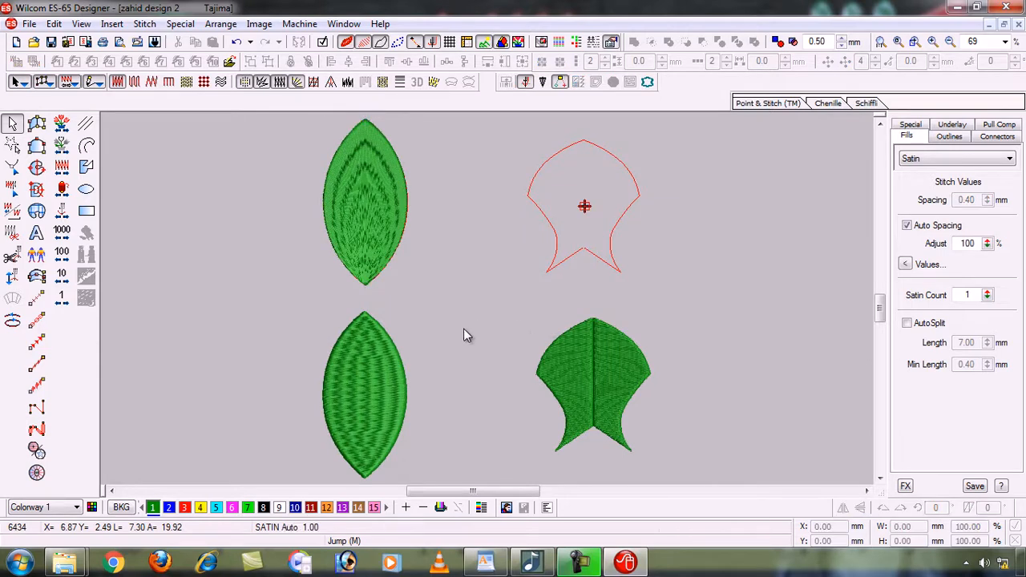
left_click(372, 355)
left_click_drag(471, 188, 275, 165)
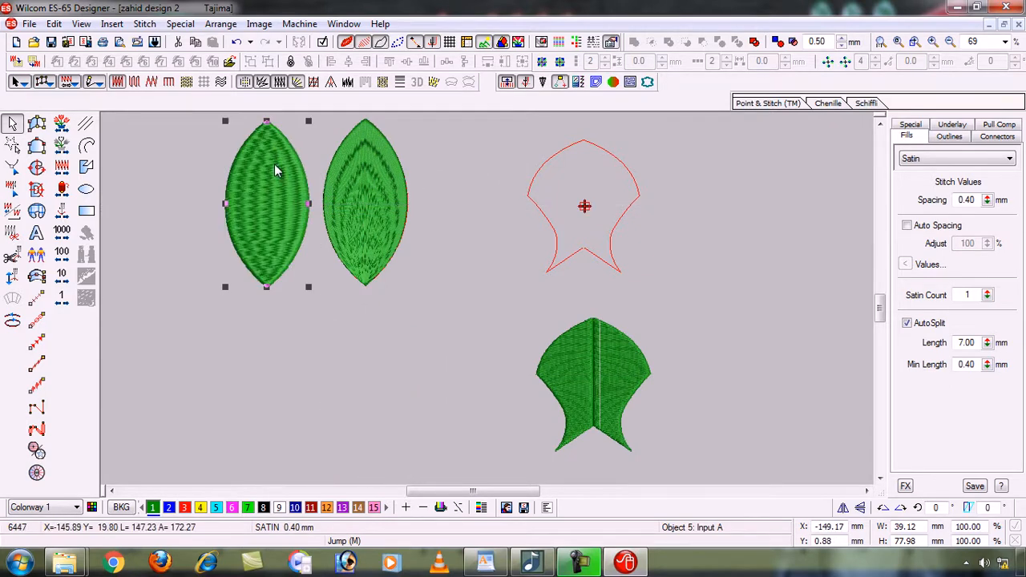
Compare the satin stitch patterns and fill settings of the Input A leaf and the Input B leaf side by side.
left_click(388, 355)
key("b")
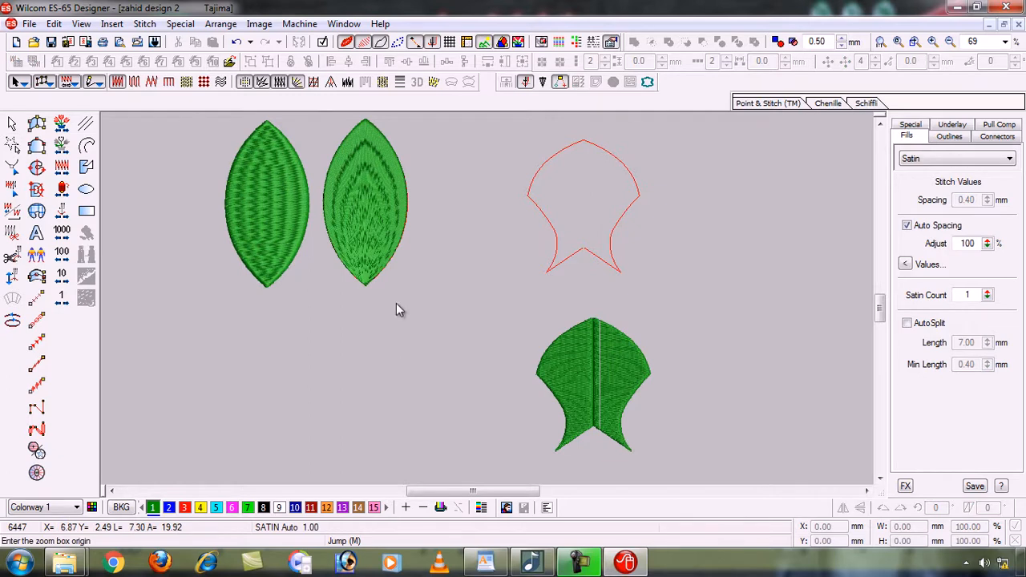
left_click(366, 213)
left_click_drag(348, 191, 531, 389)
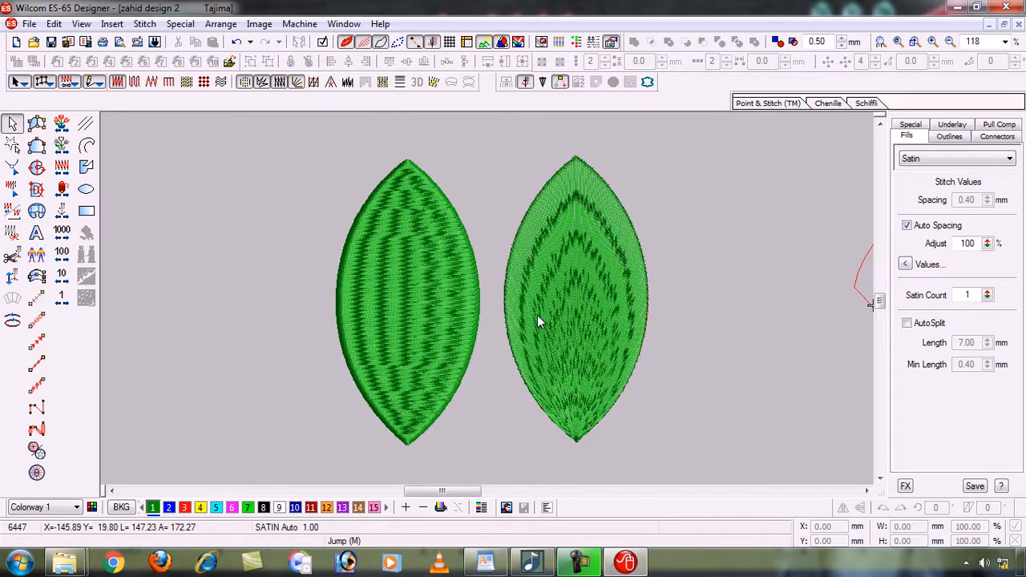
left_click(402, 268)
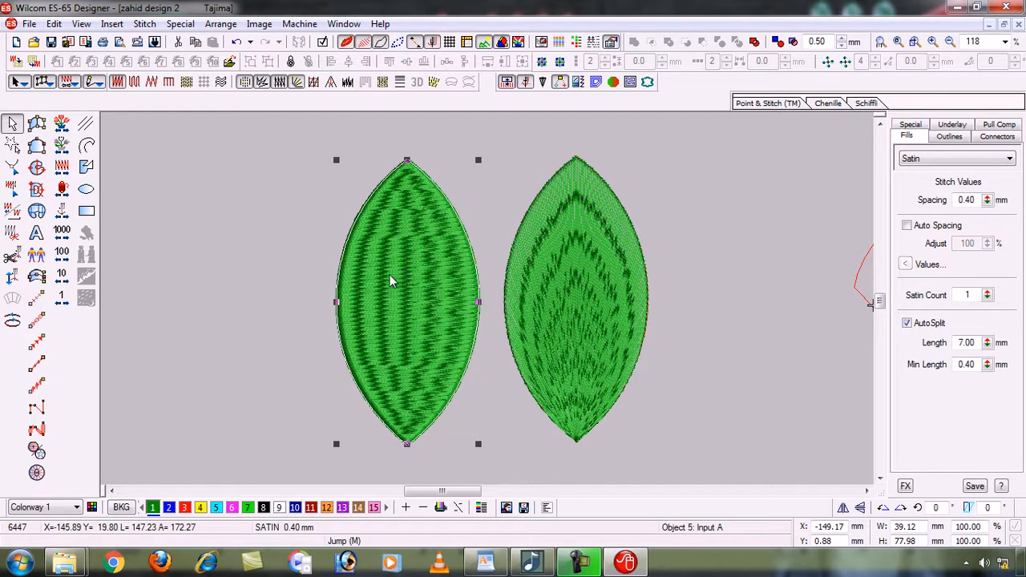
left_click(547, 292)
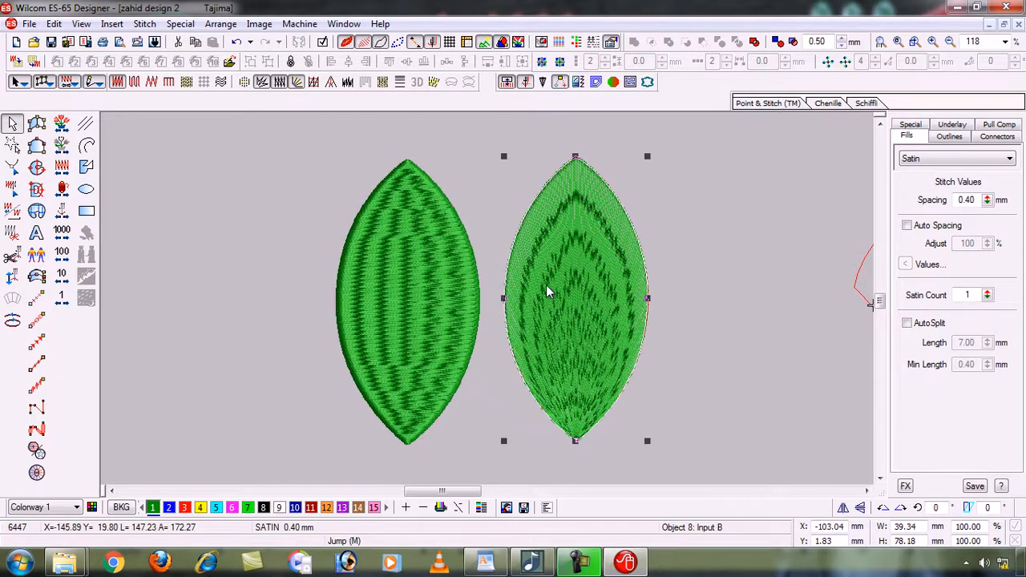
left_click(431, 285)
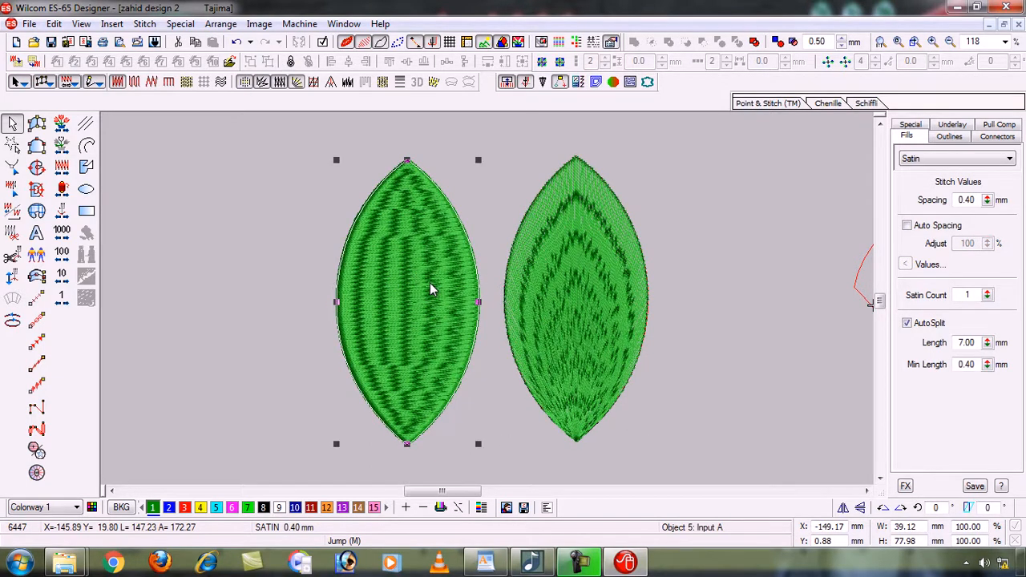
Toggle Auto Split off and back on for the Input A leaf, and turn Auto Split on for the Input B leaf.
left_click(906, 323)
left_click(906, 322)
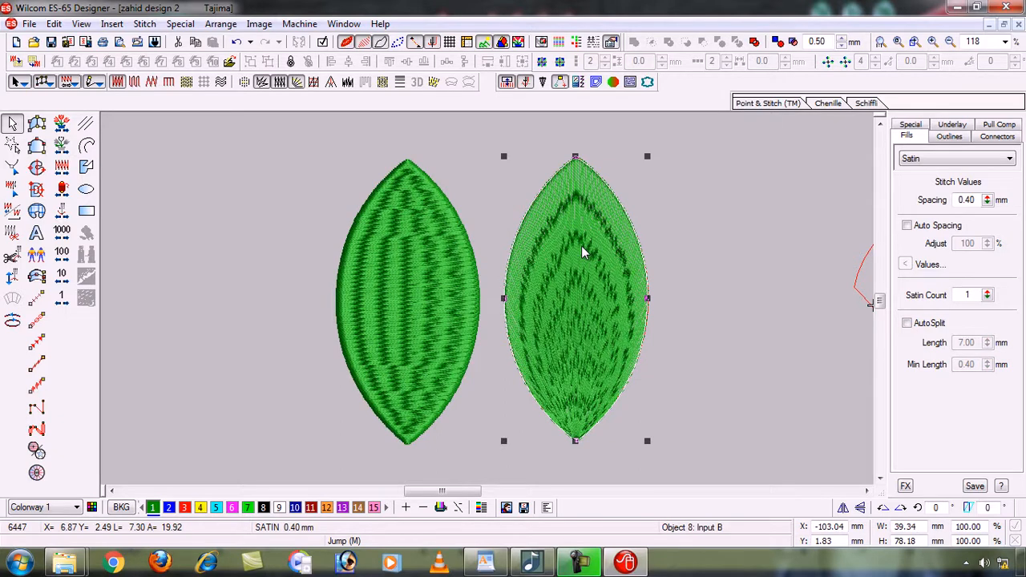
left_click(244, 82)
left_click(907, 323)
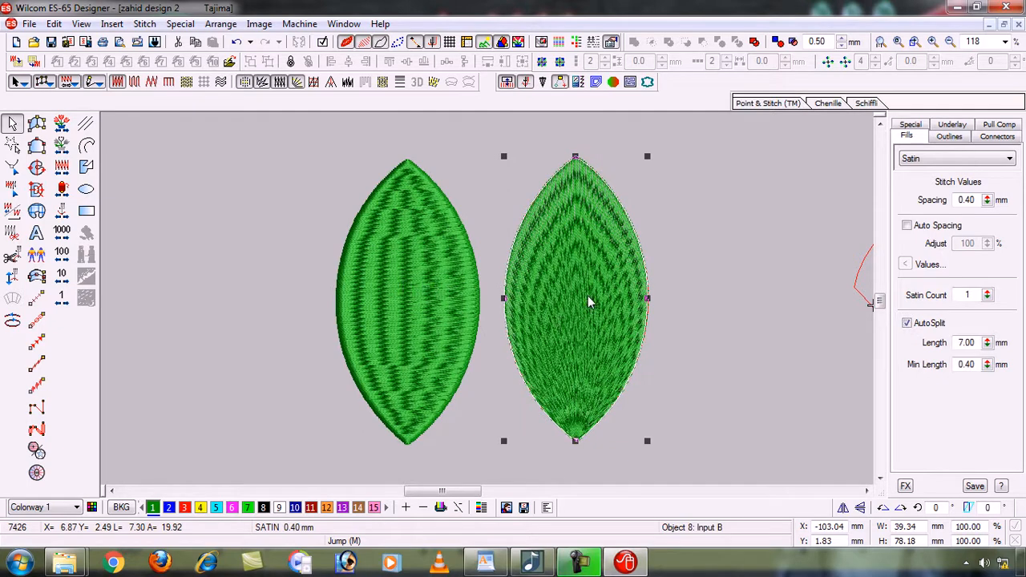
Change the fill of both the Input A leaf and the Input B leaf from Satin to Tatami.
left_click(404, 293)
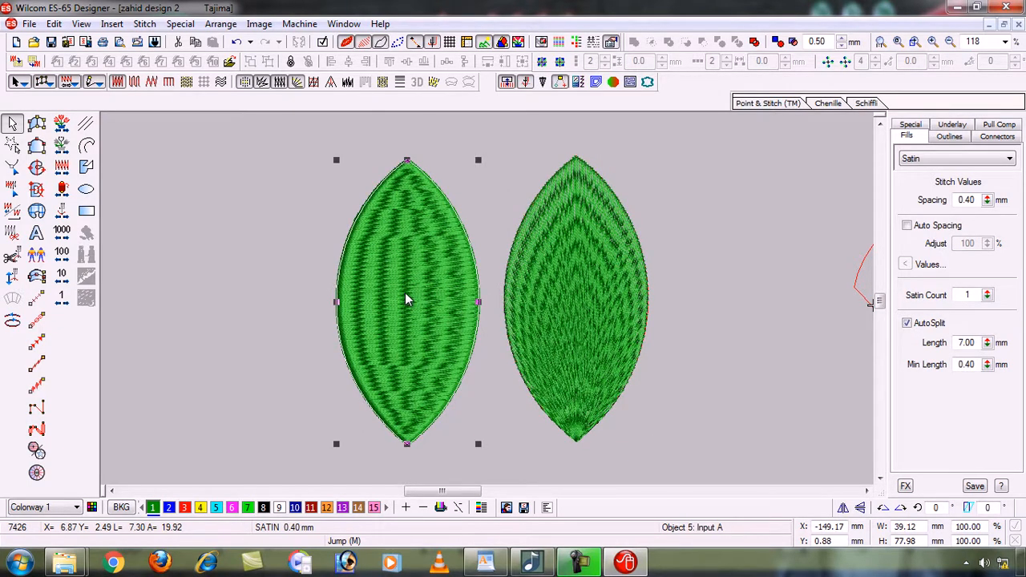
left_click(568, 291)
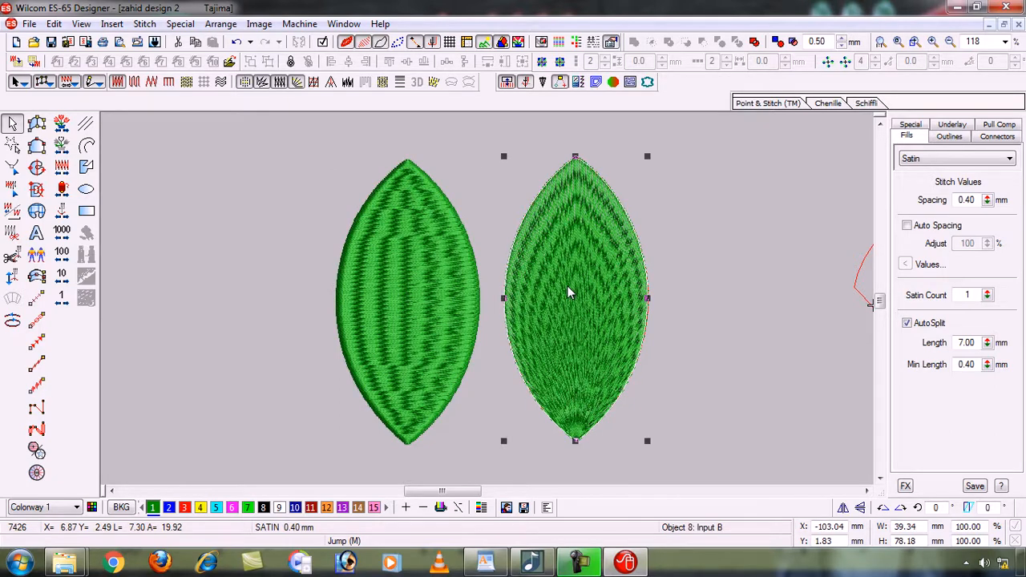
left_click(435, 285)
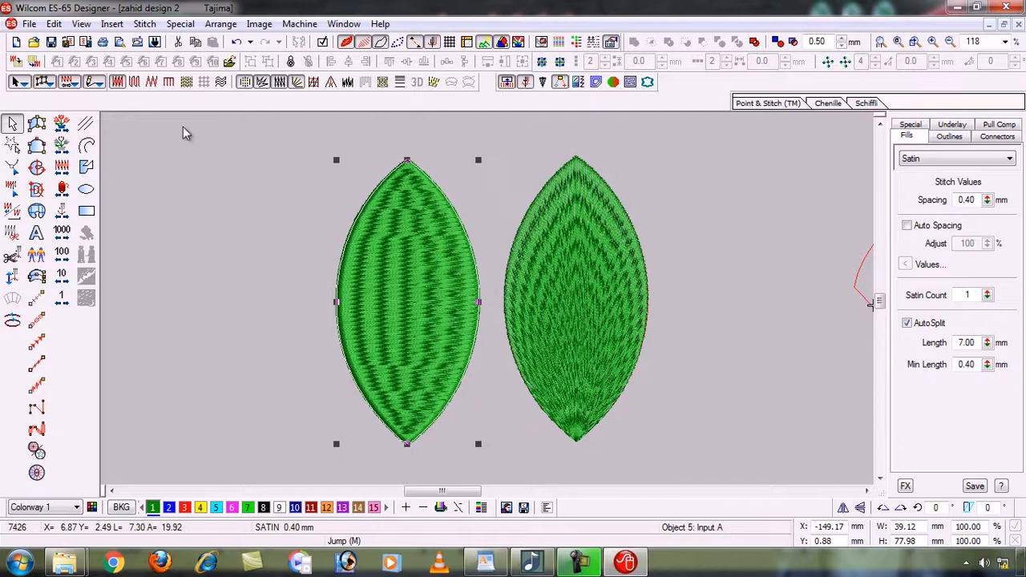
left_click(136, 83)
left_click(546, 247)
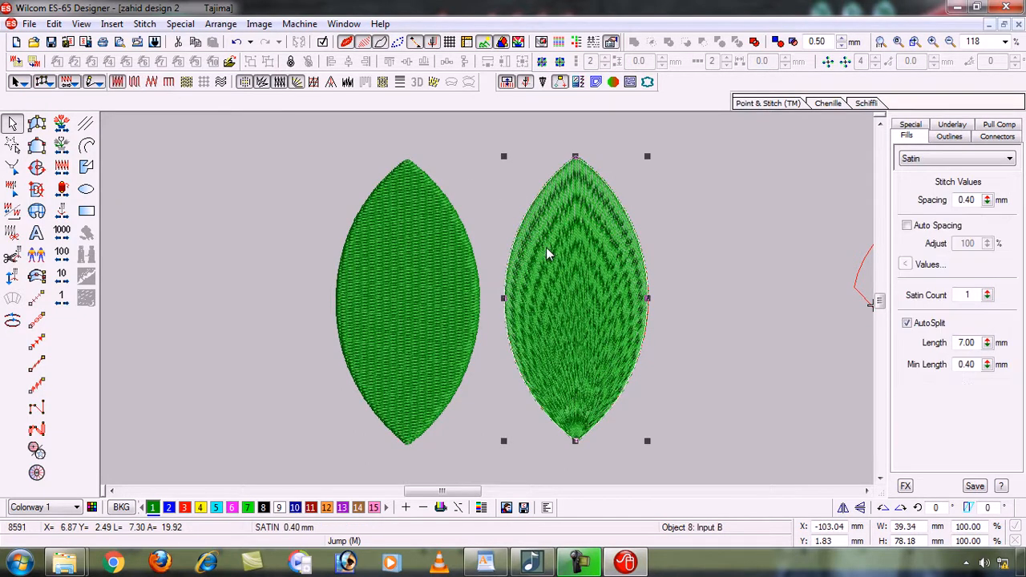
left_click(135, 84)
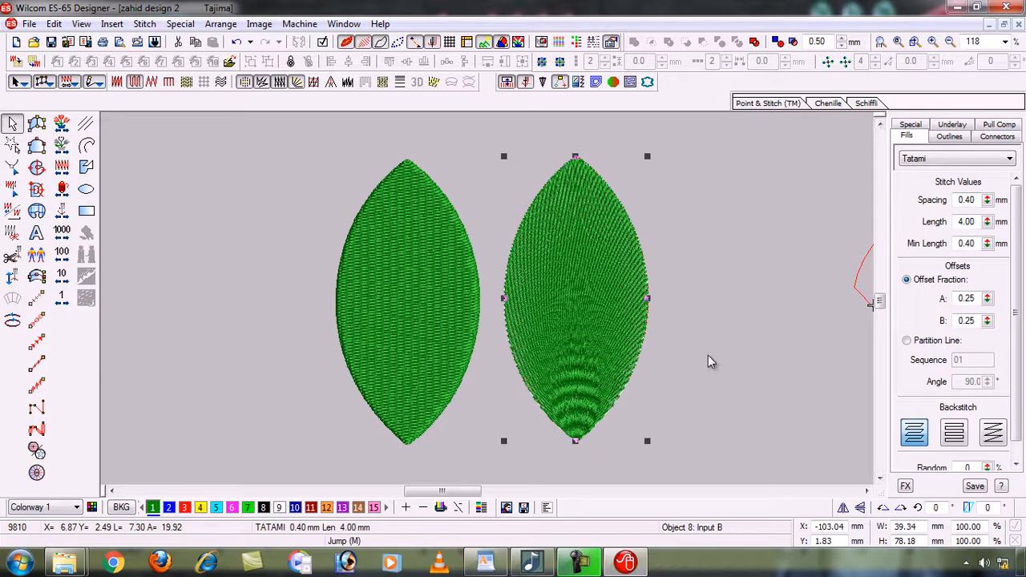
Start an Input B shape on the empty fishtail outline, entering Side 1 from the bottom notch to the lower-left tip and slightly up the left edge.
key("0")
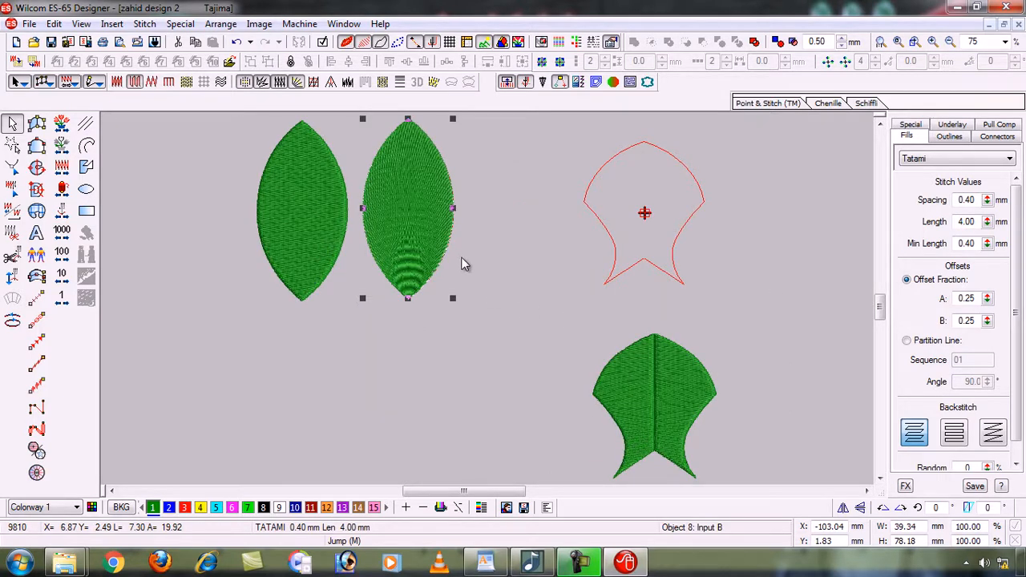
left_click(482, 325)
key("b")
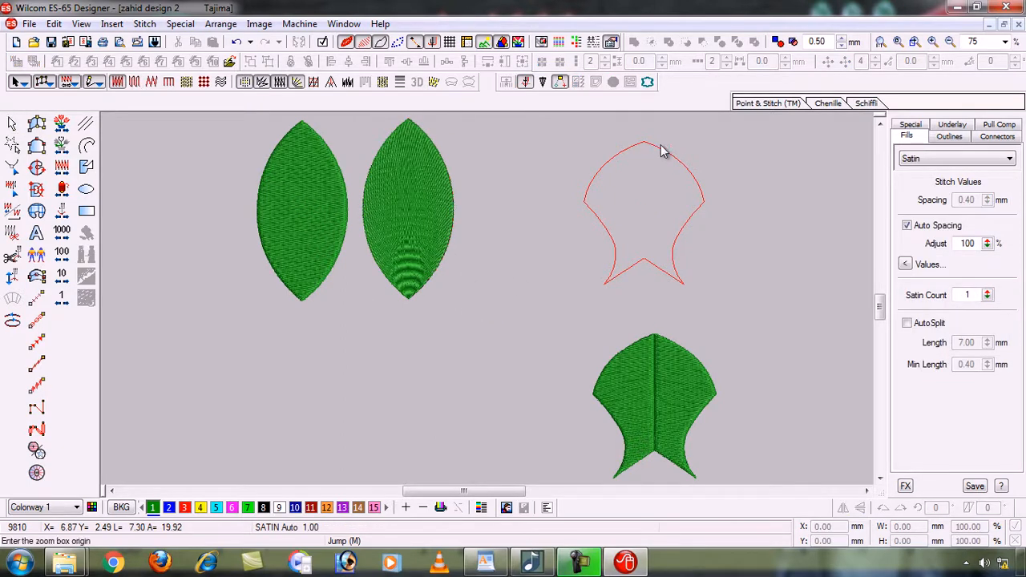
left_click_drag(687, 251, 722, 299)
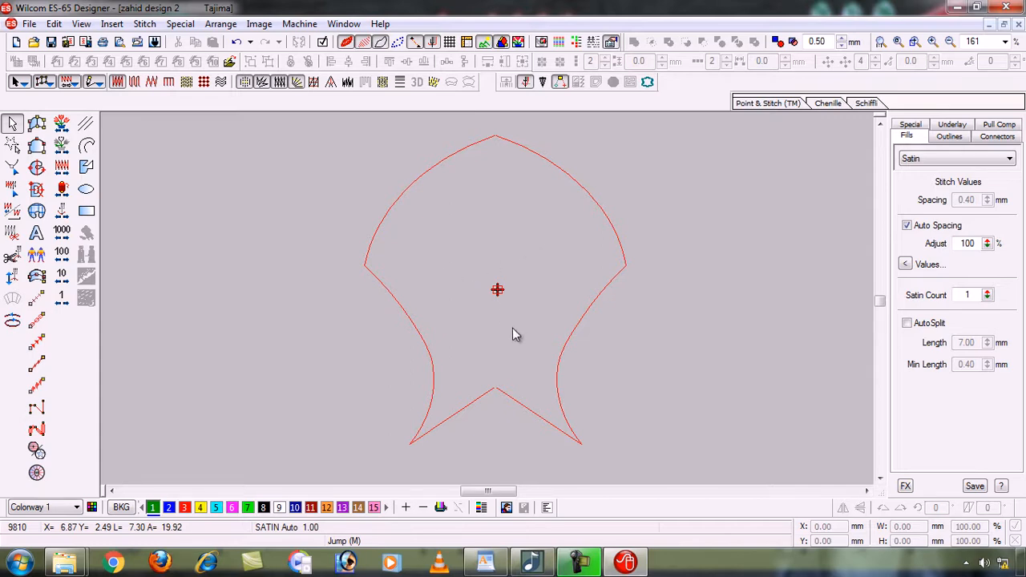
key("0")
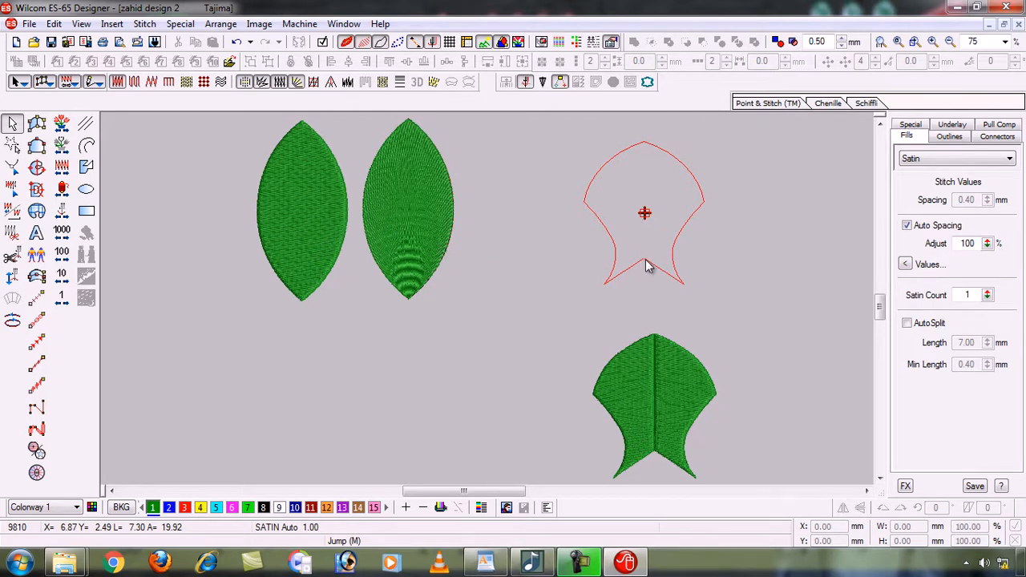
key("b")
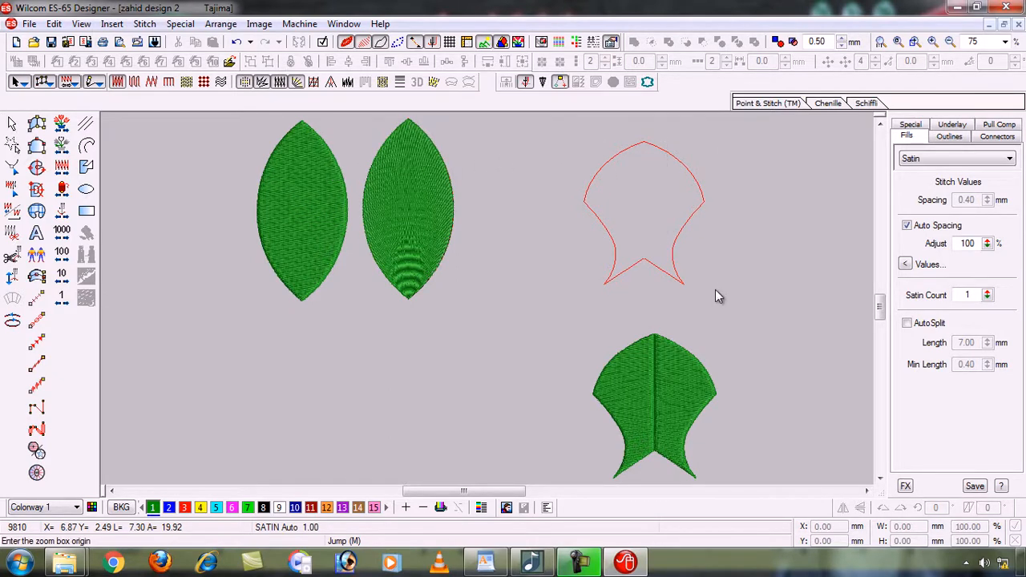
left_click_drag(715, 289, 709, 289)
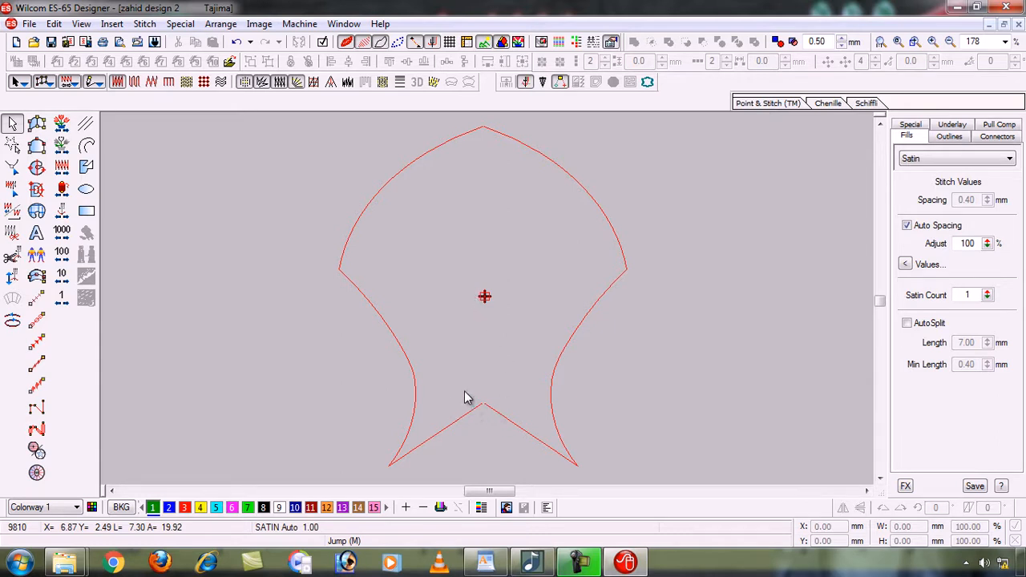
left_click(36, 145)
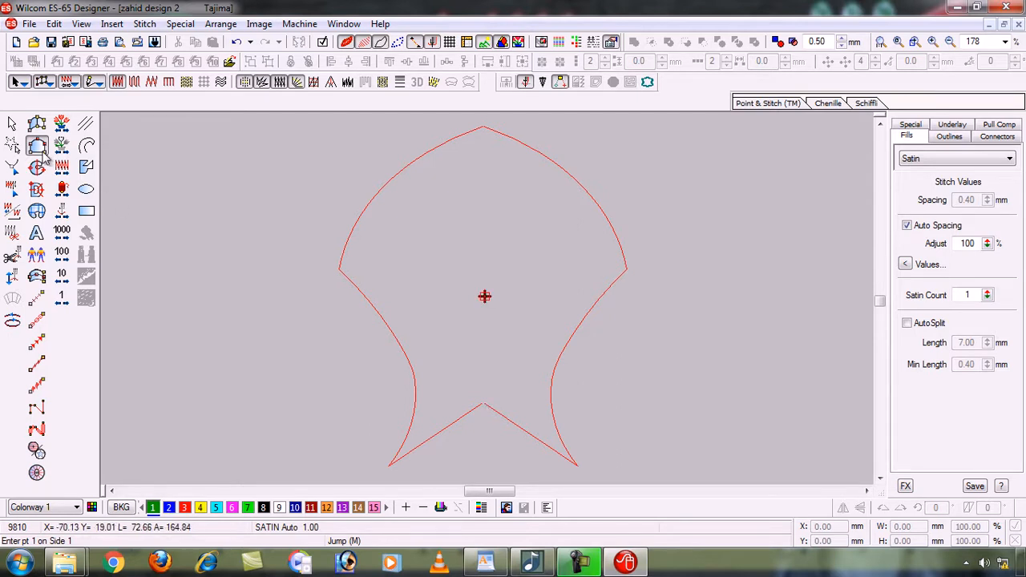
left_click(478, 406)
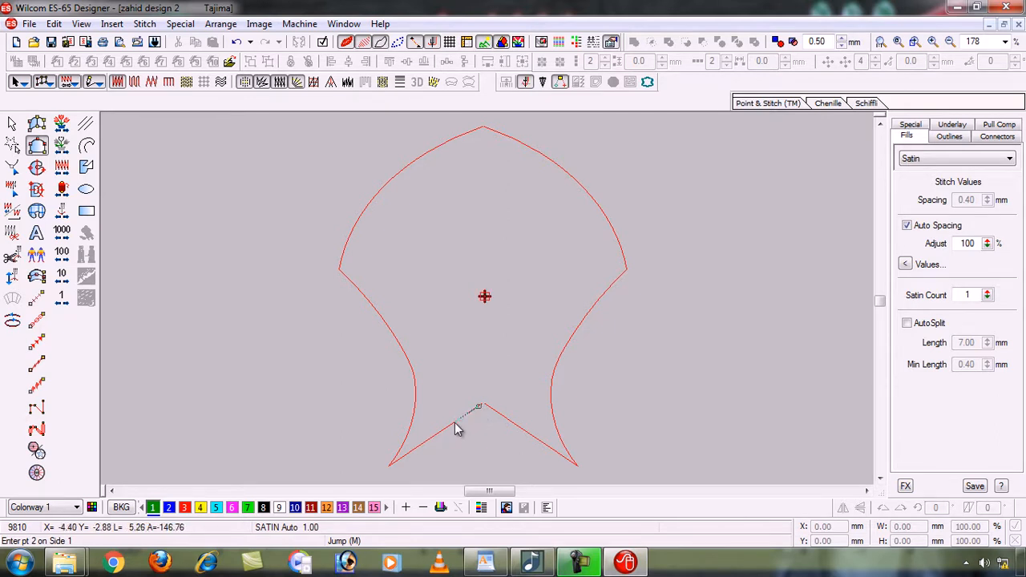
left_click(455, 422)
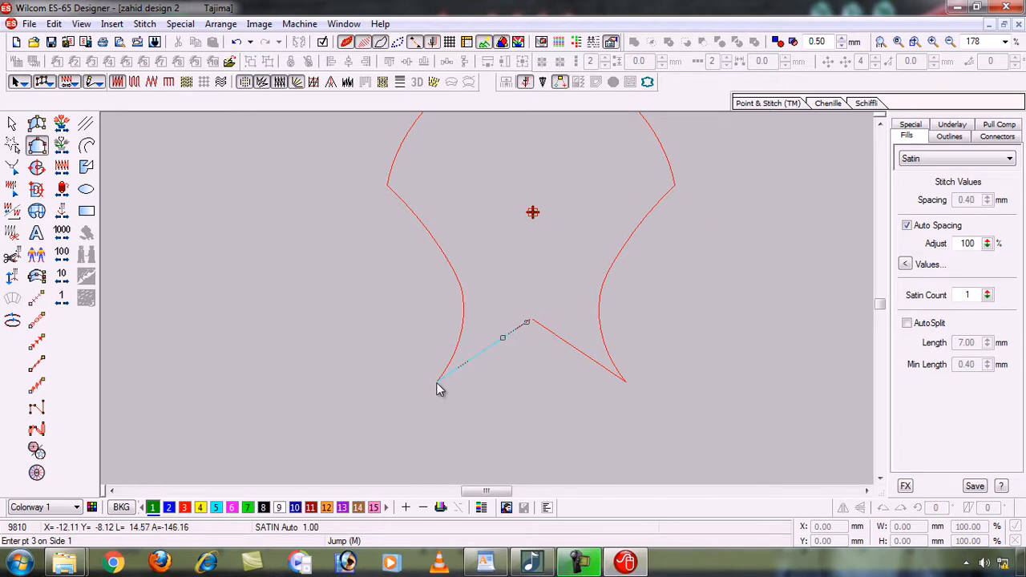
left_click(436, 382)
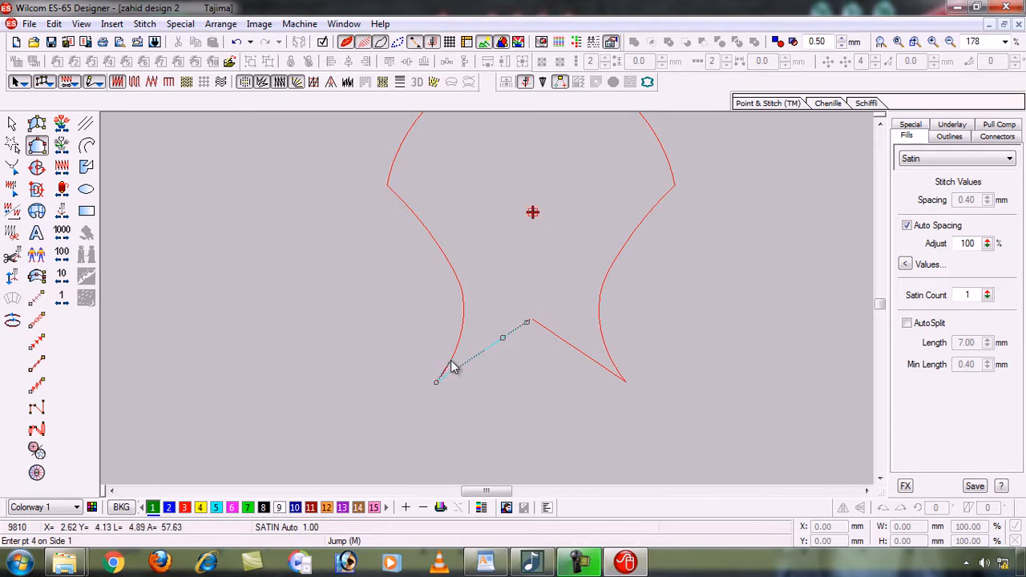
left_click(451, 359)
right_click(463, 309)
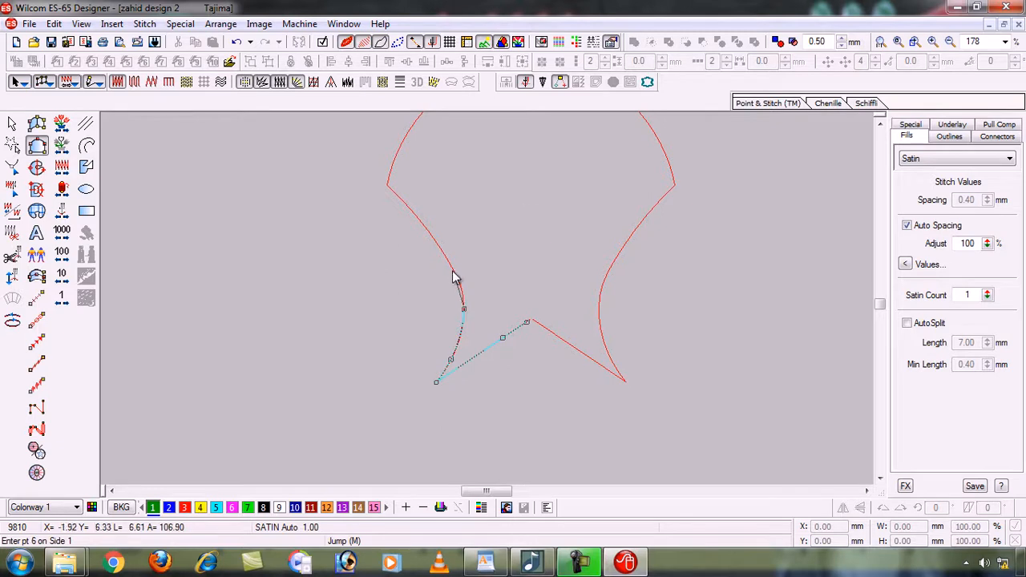
left_click(446, 257)
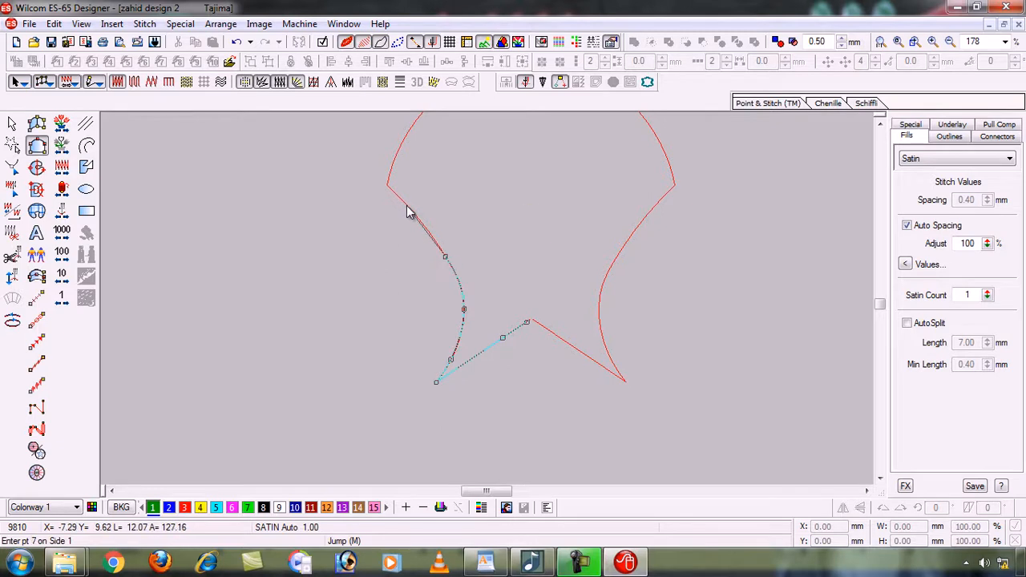
left_click(407, 206)
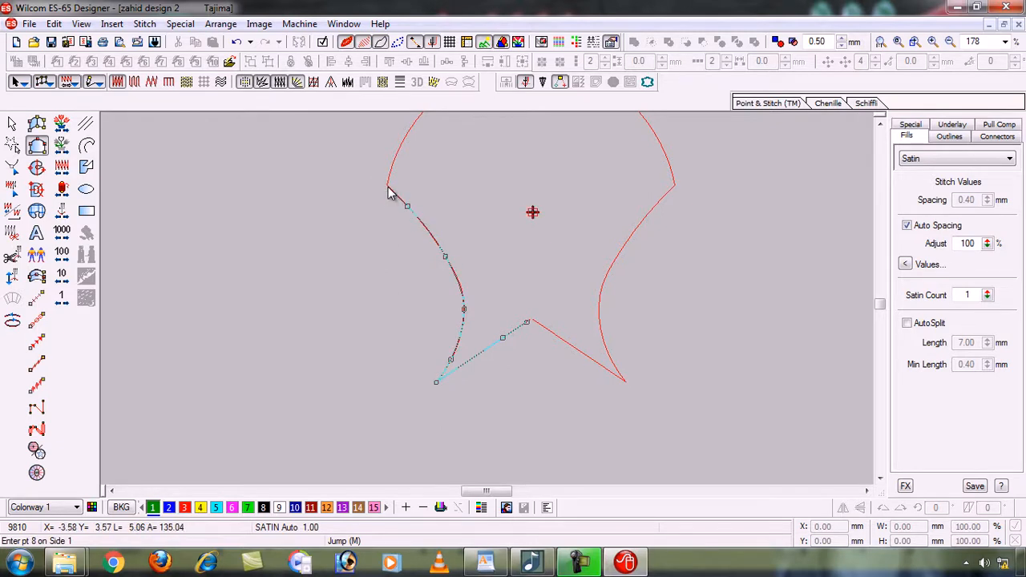
scroll(388, 192, "up", 1)
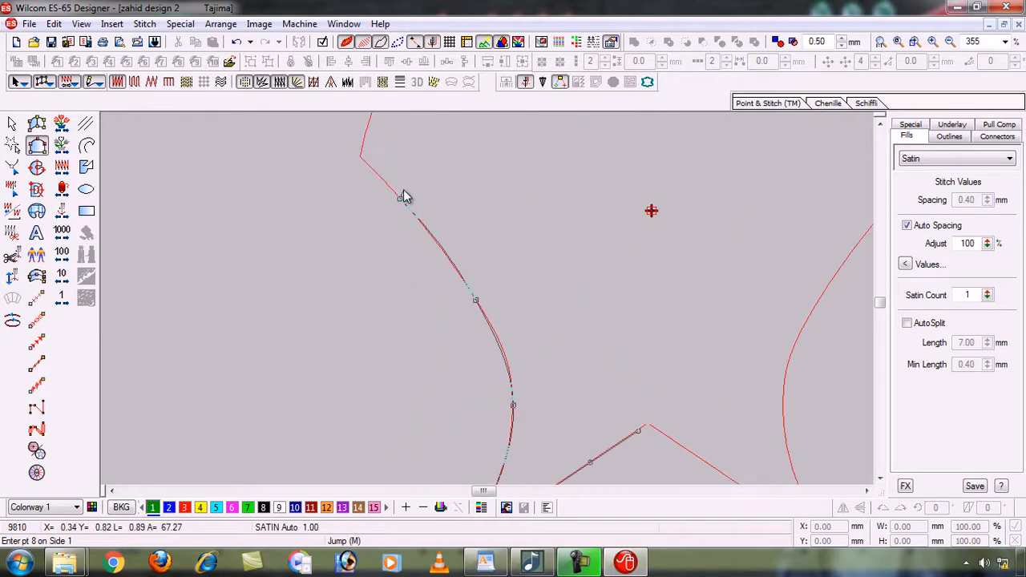
left_click(361, 157)
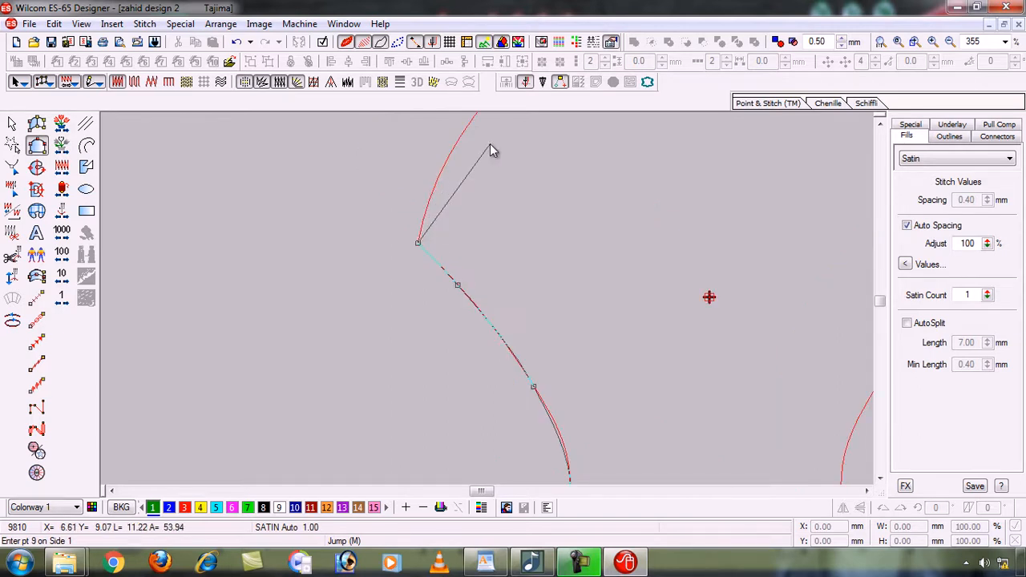
key("BackSpace")
key("BackSpace")
key("BackSpace")
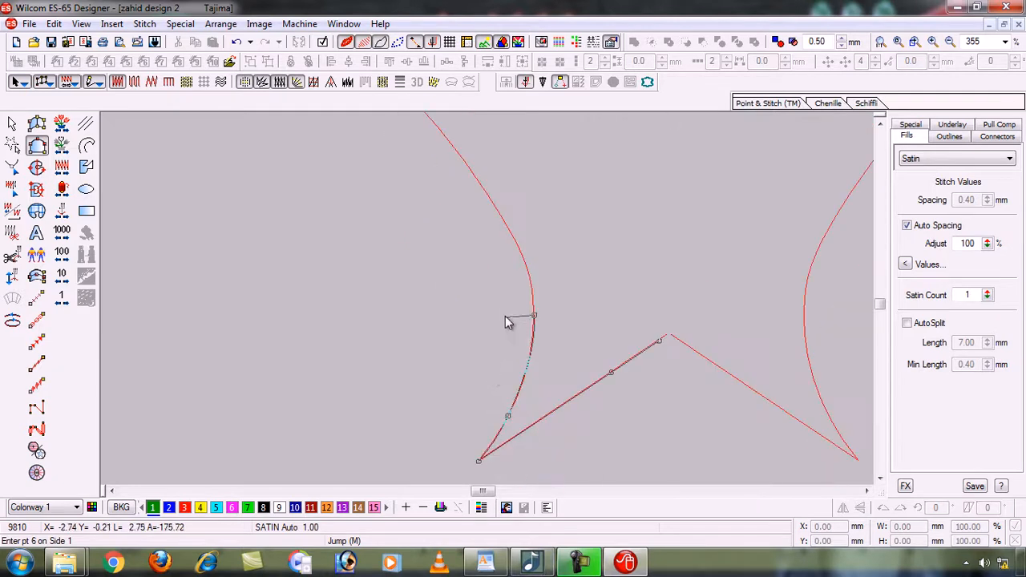
key("BackSpace")
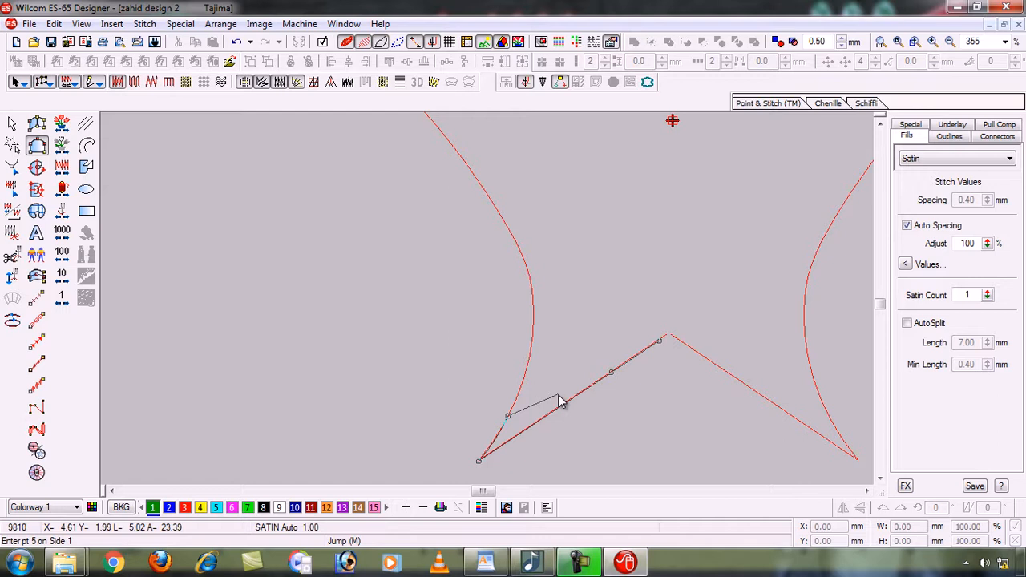
Continue Side 1 of the Input B shape up the fishtail's concave left edge to the left corner.
left_click(528, 362)
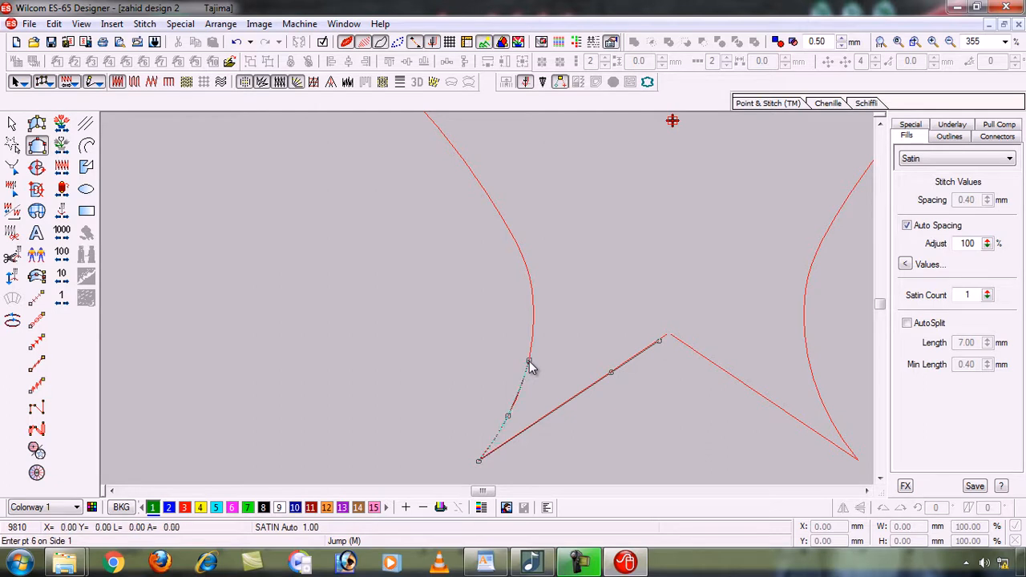
left_click(533, 297)
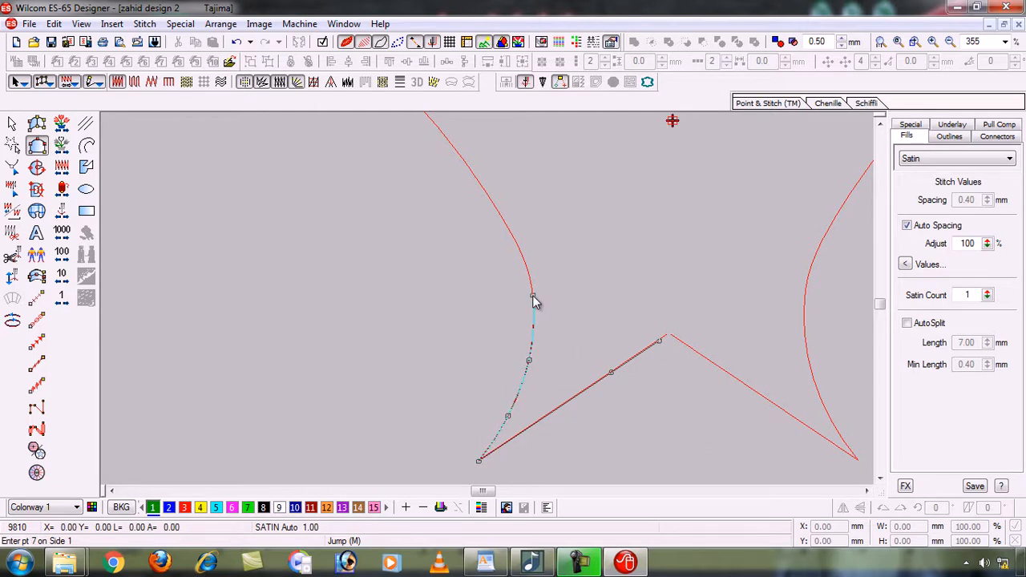
left_click(514, 238)
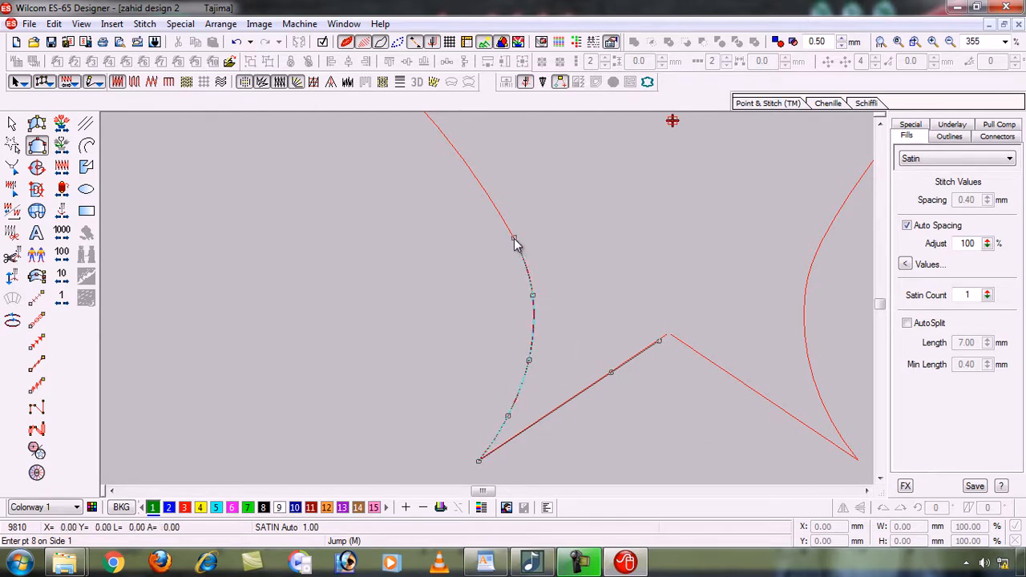
left_click(453, 149)
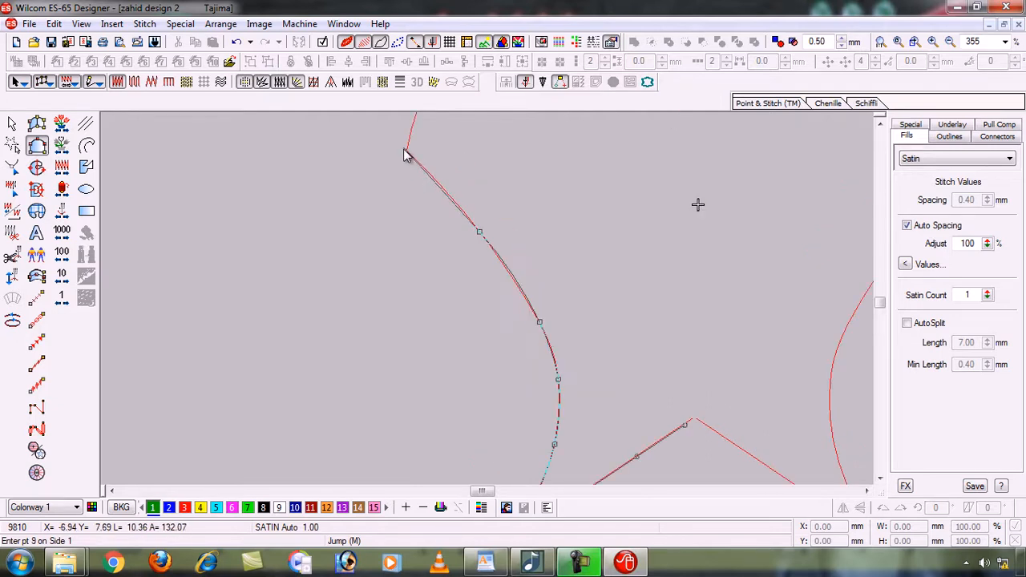
left_click(437, 186)
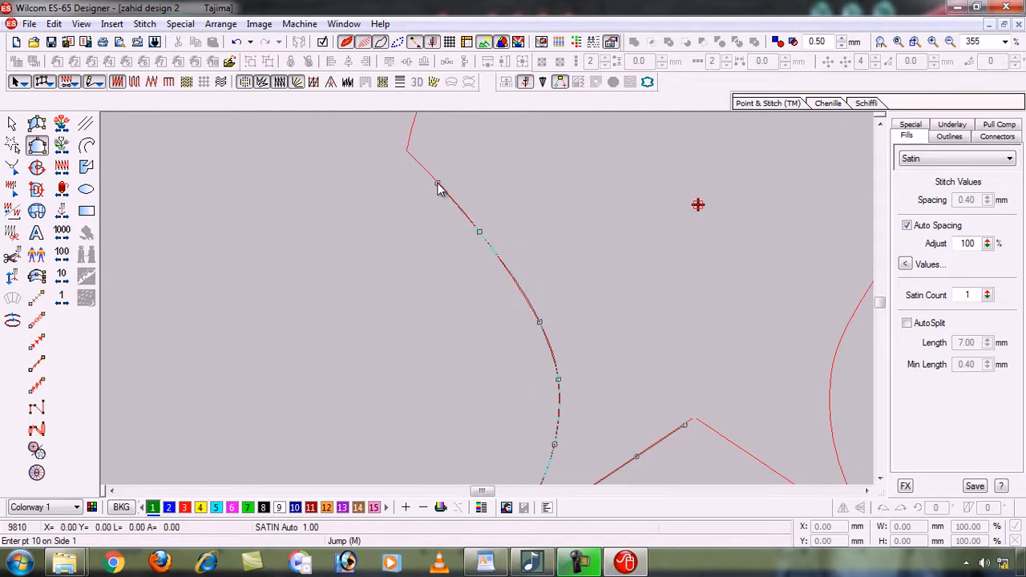
left_click(408, 154)
Extend Side 1 along the upper-left curve from the left corner to the apex, replacing the first widely spaced point with a closer one.
left_click(471, 157)
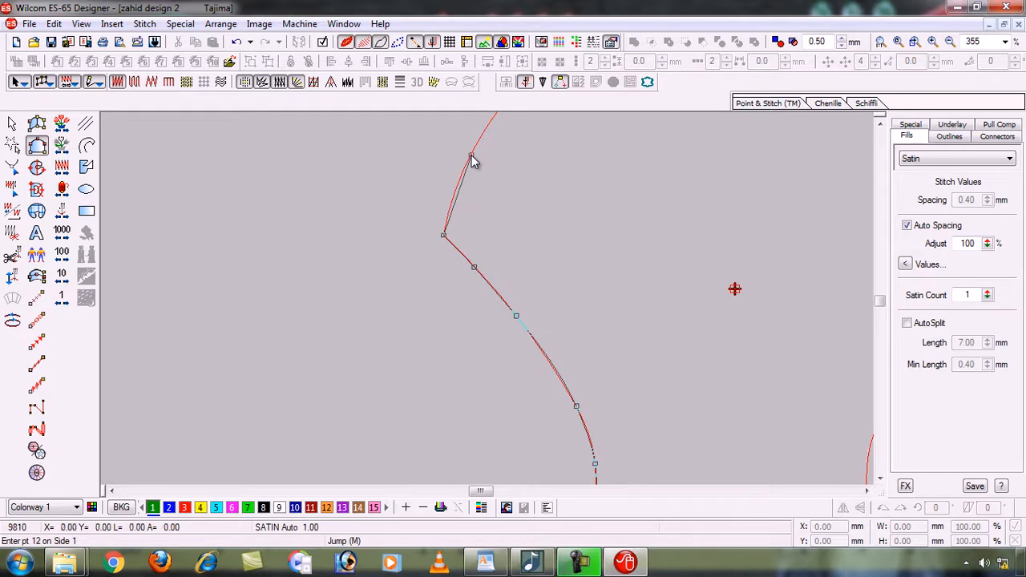
key("BackSpace")
left_click(459, 182)
scroll(476, 151, "up", 2)
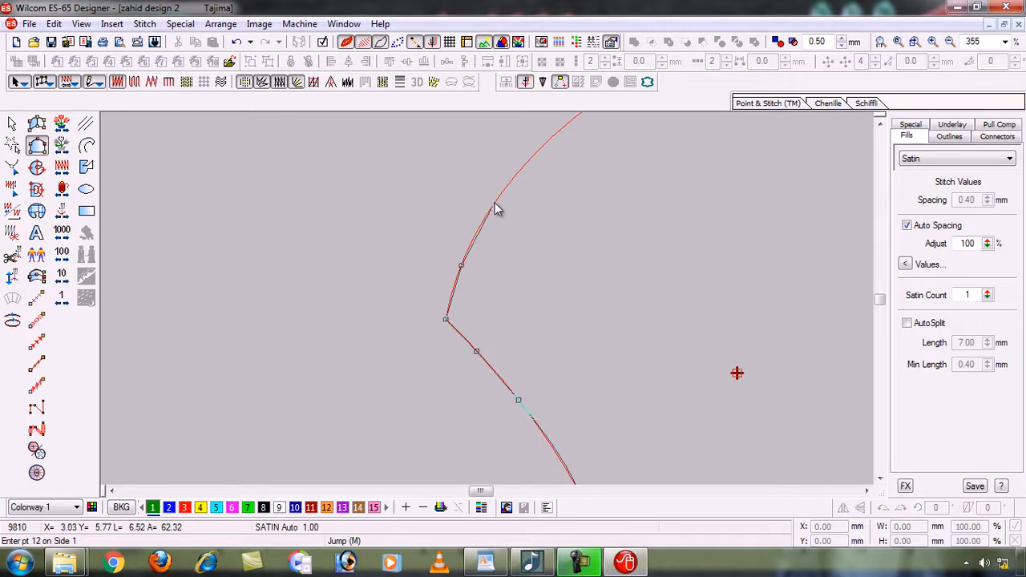
left_click(494, 203)
scroll(518, 179, "up", 2)
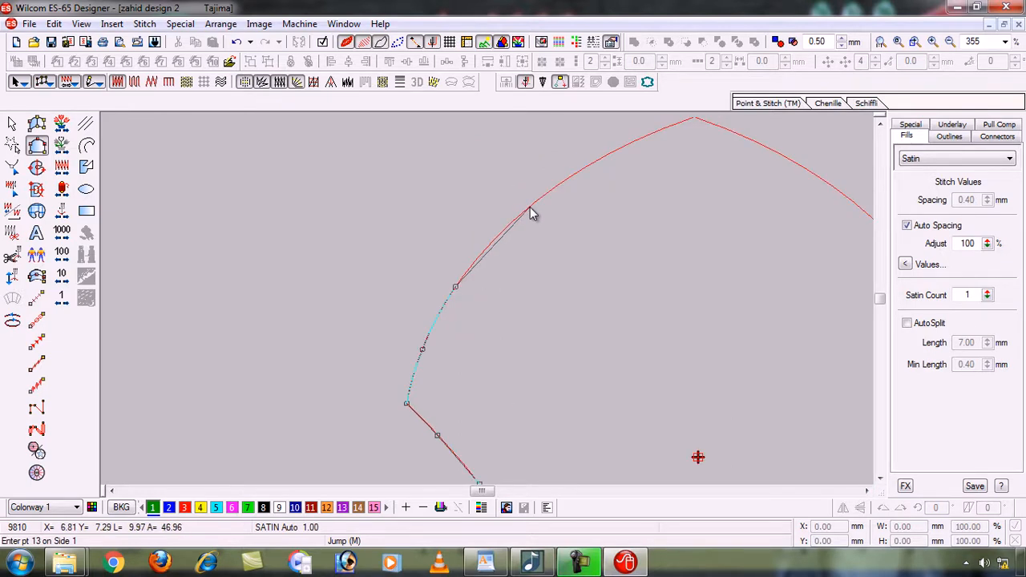
left_click(529, 207)
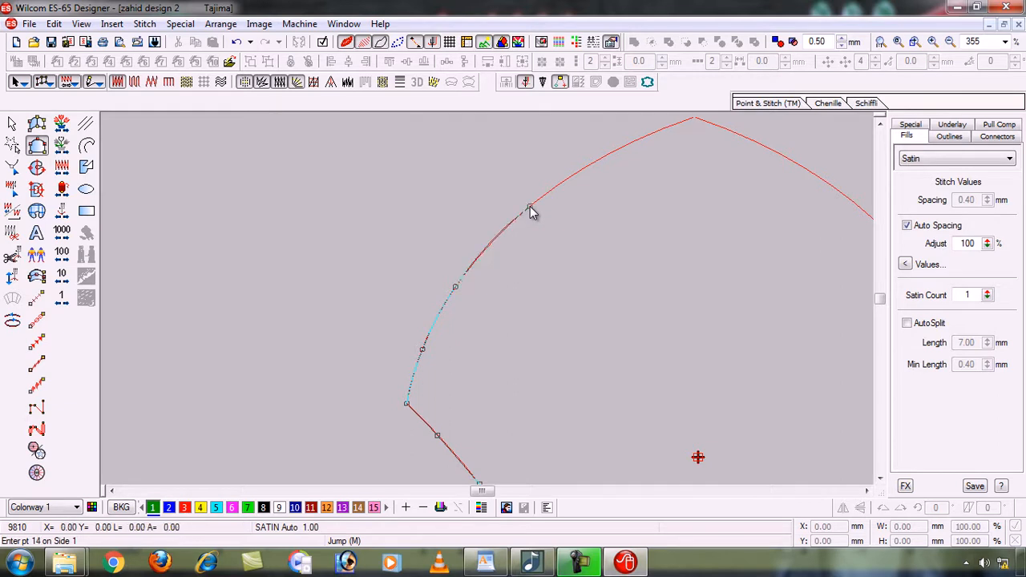
left_click(615, 156)
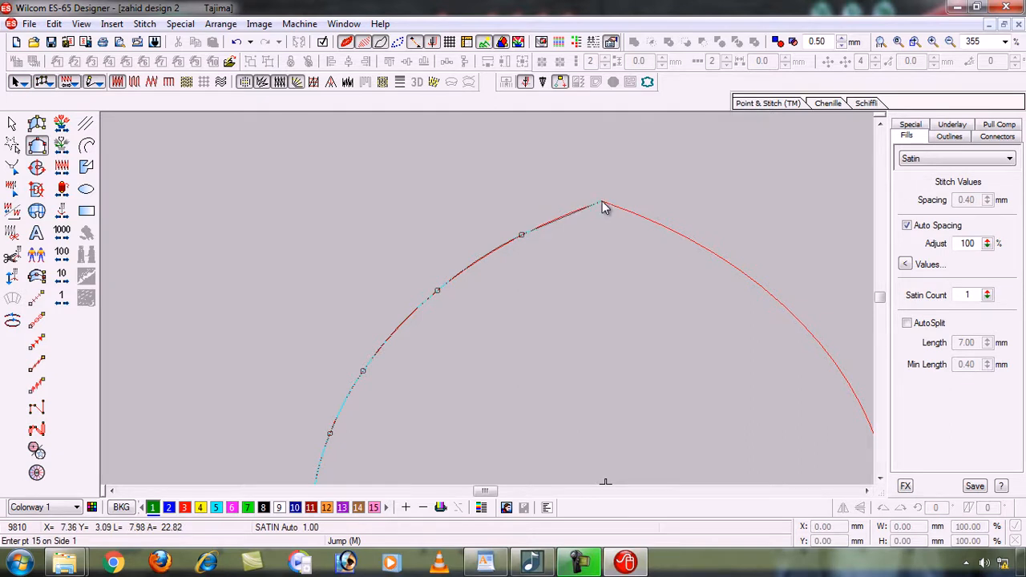
left_click(602, 202)
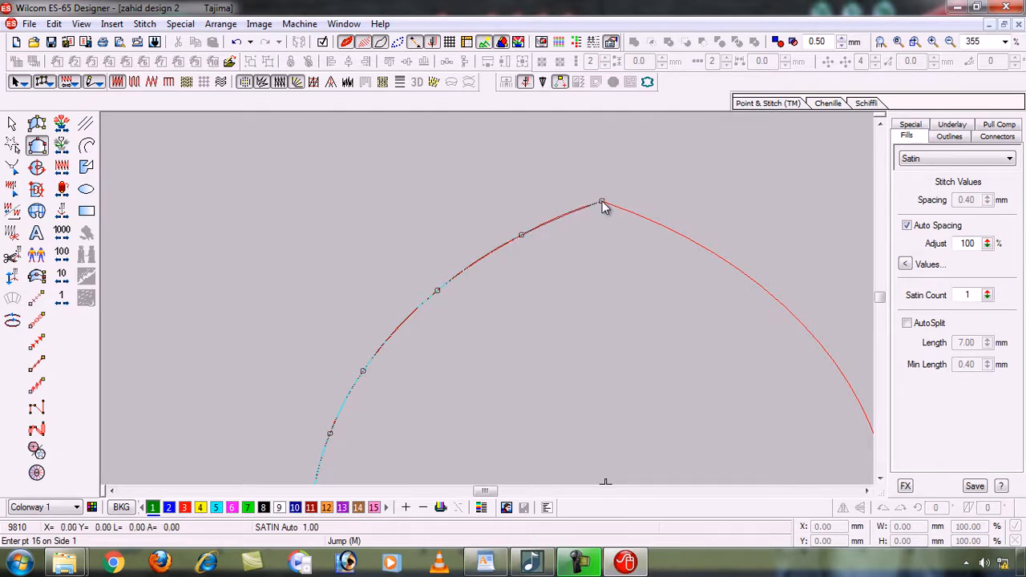
Carry Side 1 down the upper-right curve from the apex to the fishtail's right corner.
left_click(664, 226)
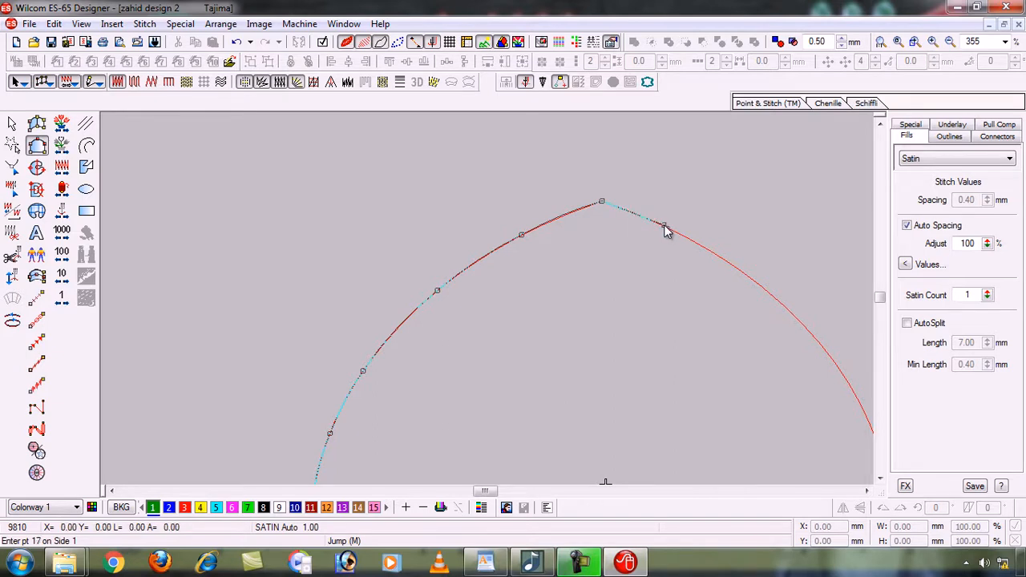
left_click(752, 282)
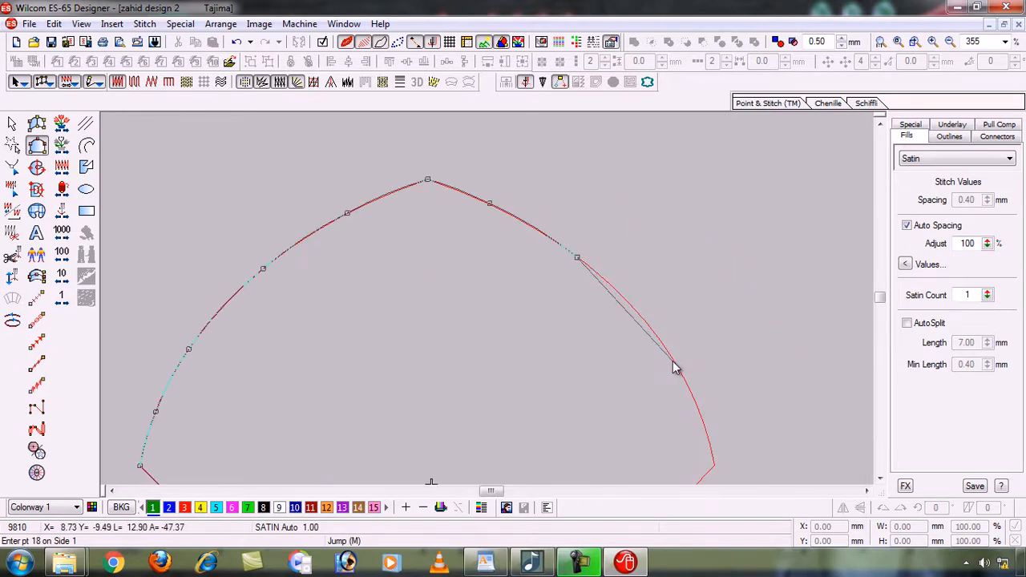
left_click(676, 363)
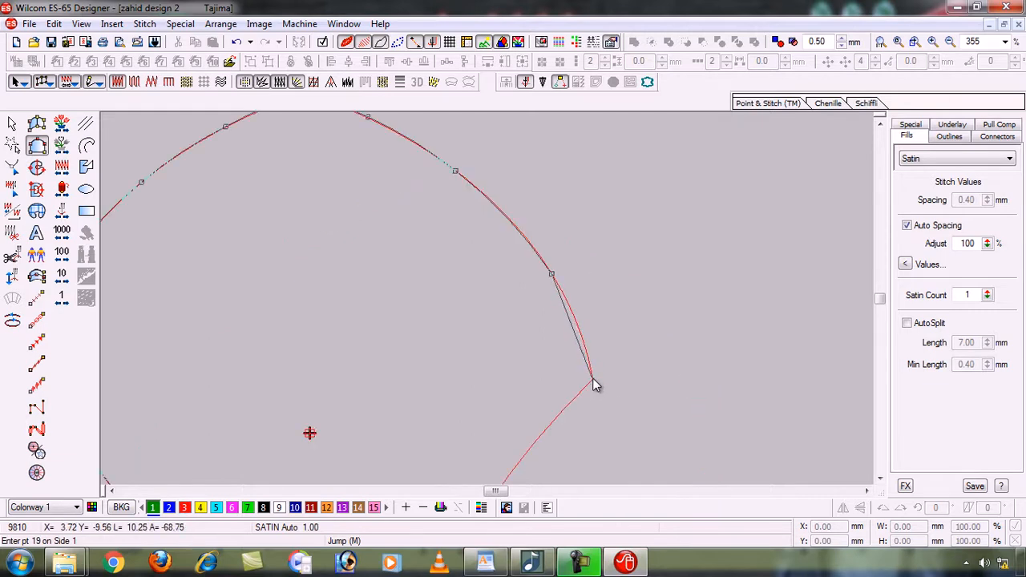
left_click(592, 378)
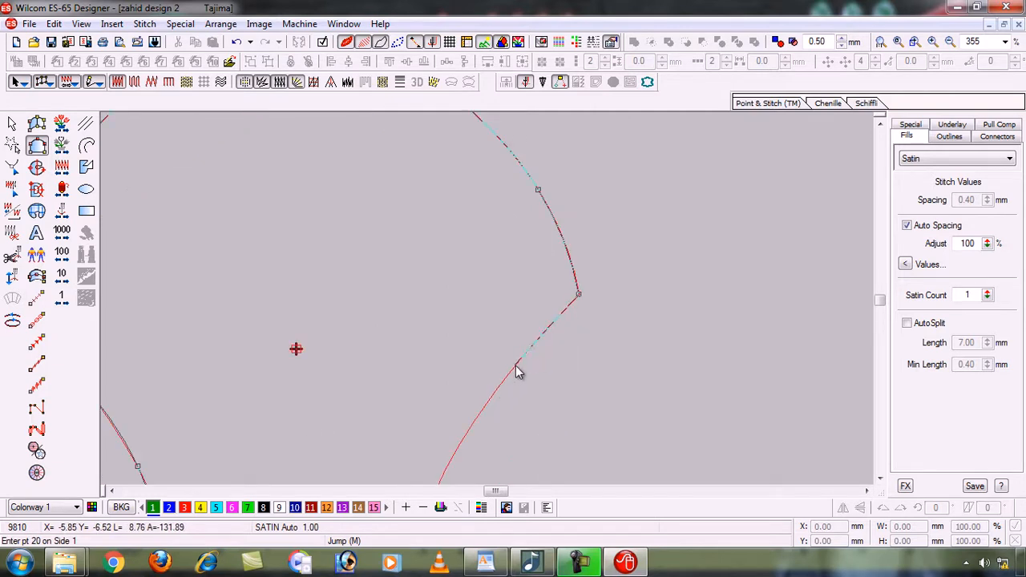
Trace Side 1 down the concave right edge from the right corner to the lower-right tip.
left_click(515, 366)
left_click(476, 372)
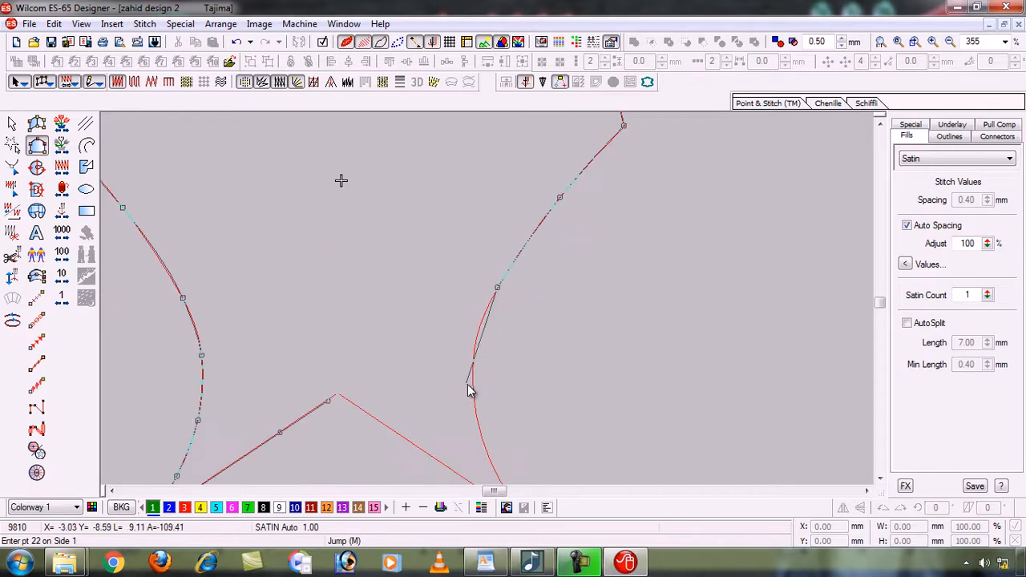
left_click(476, 339)
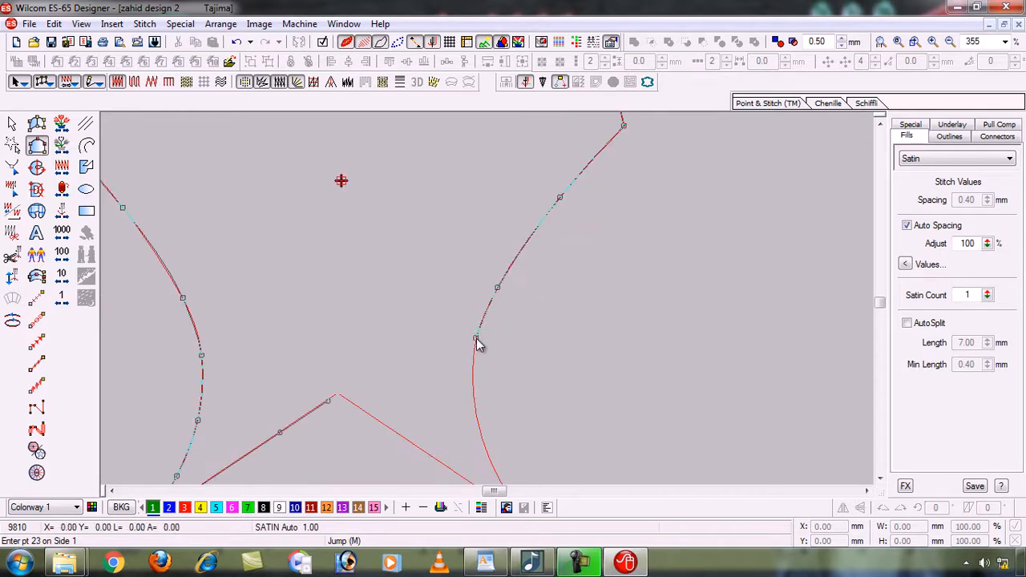
left_click(474, 398)
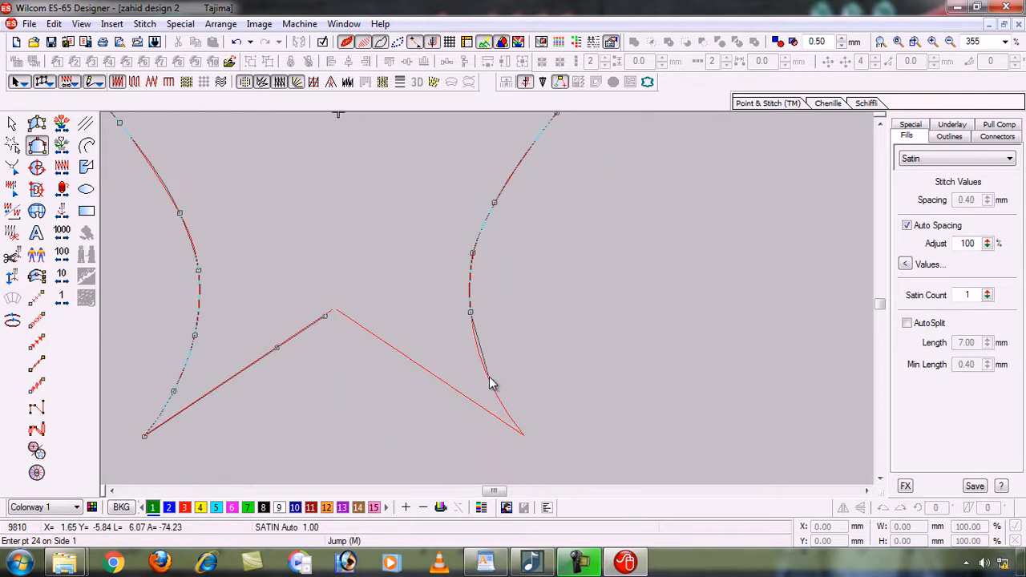
left_click(488, 377)
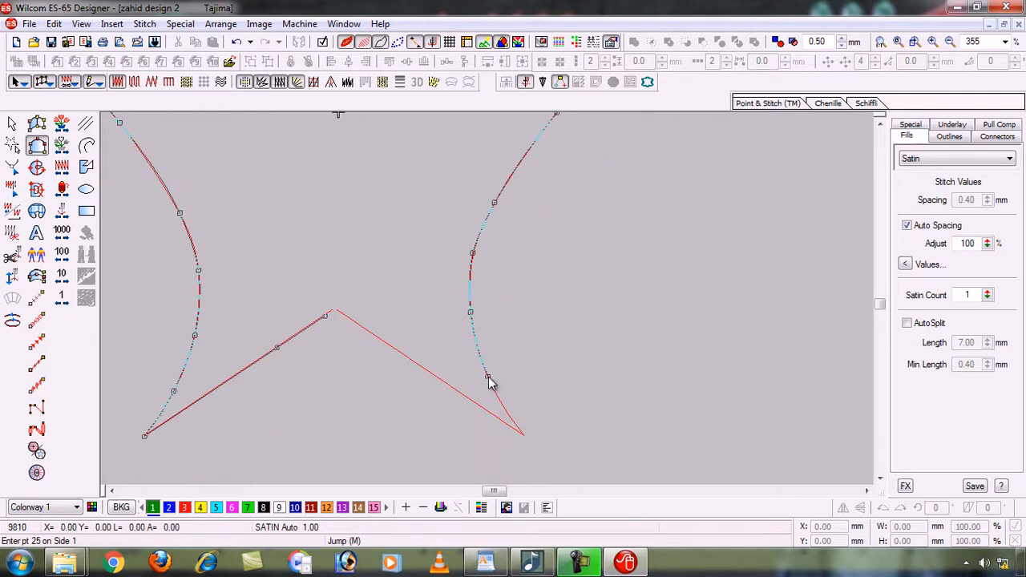
left_click(524, 434)
Finish Side 1 along the lower-right edge to the notch, enter two Side 2 points at the notch, and generate the shape.
left_click(444, 382)
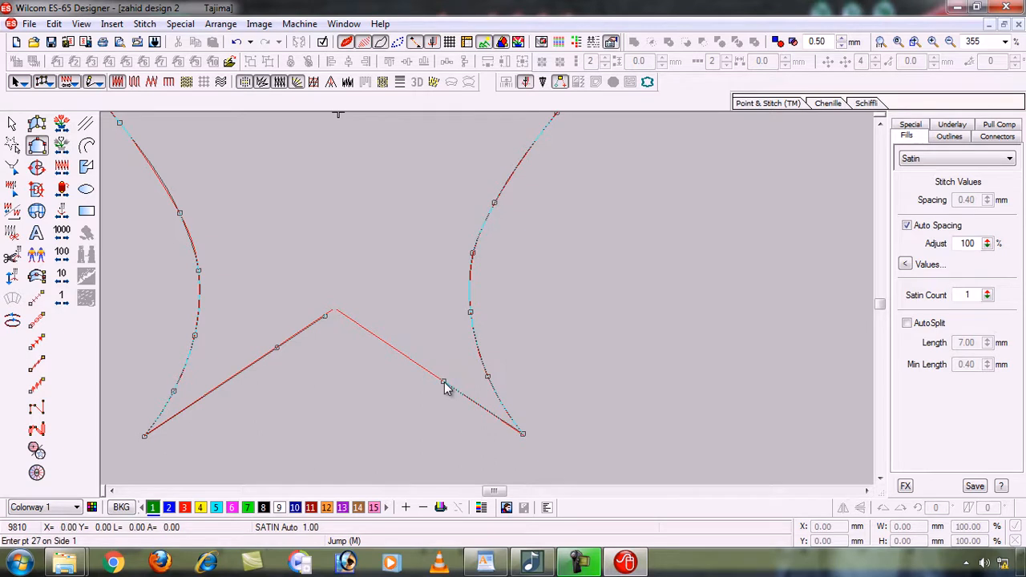
left_click(344, 315)
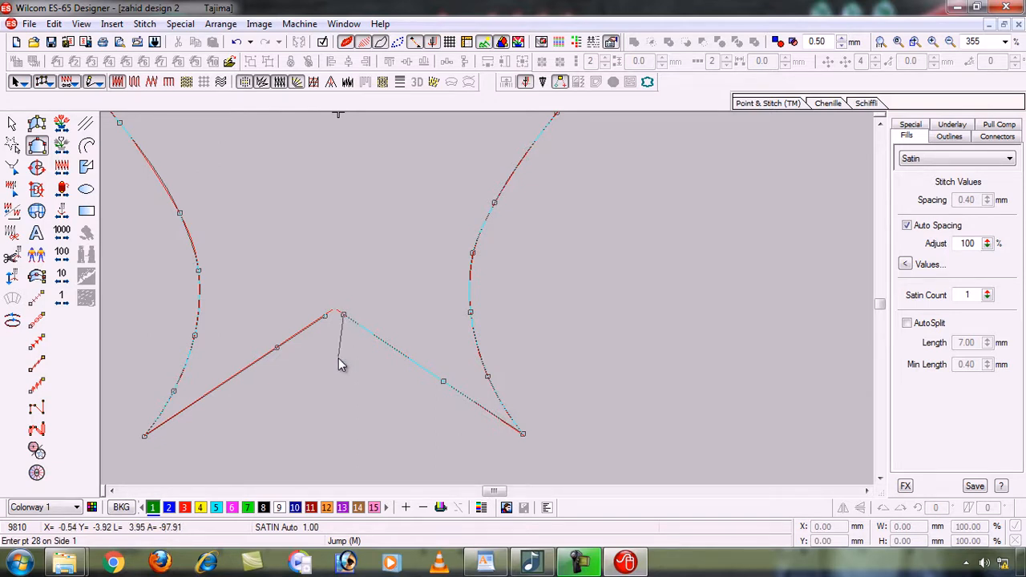
key("Return")
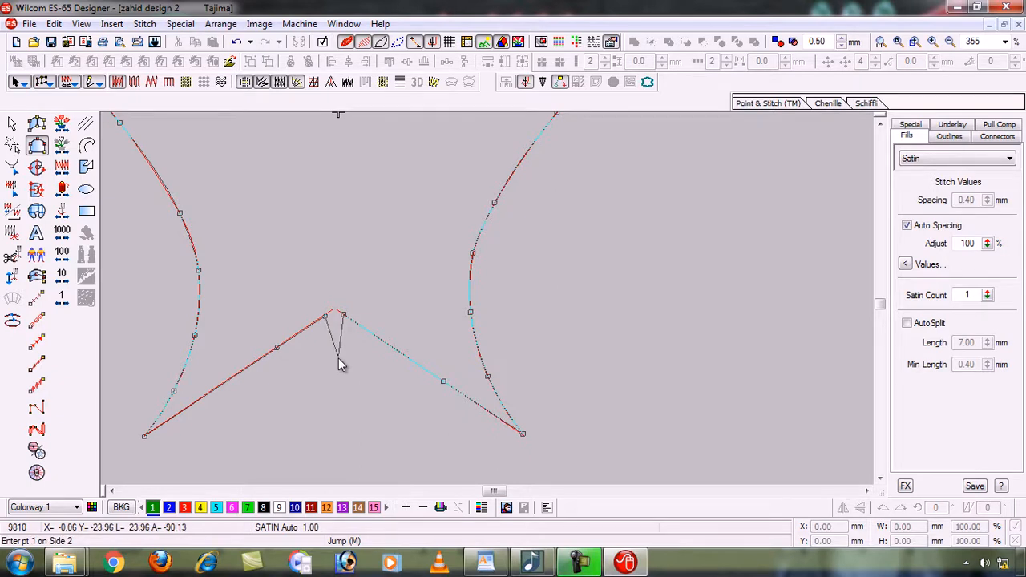
left_click(334, 309)
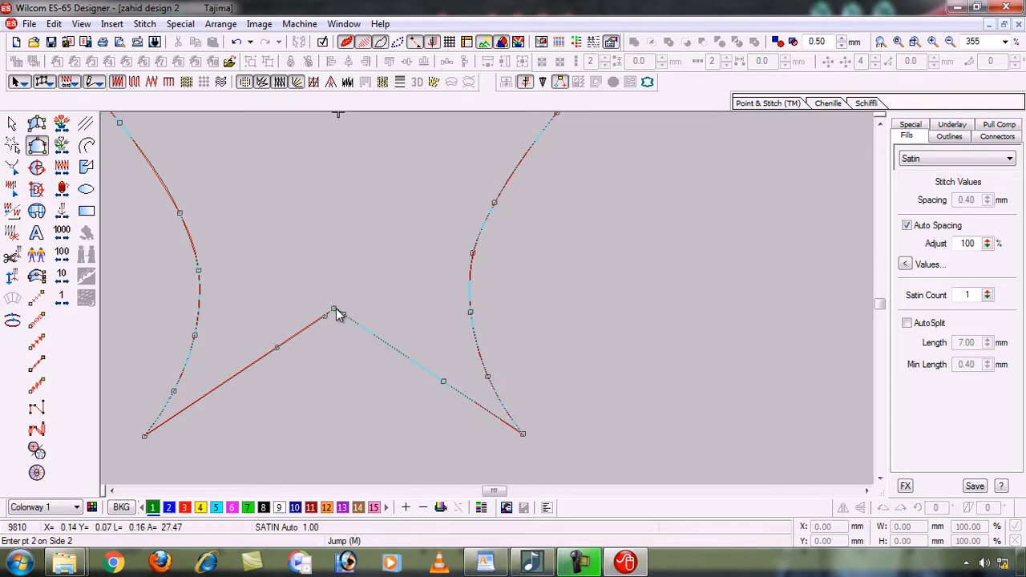
left_click(336, 310)
key("Return")
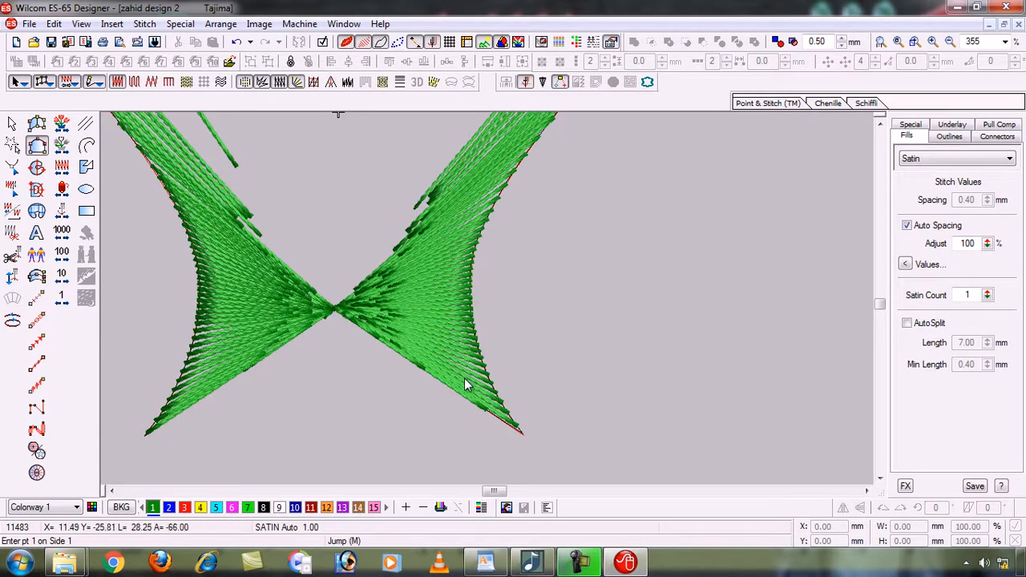
Select the new Input B fishtail, try a Tatami fill on it, and return it to Satin.
key("0")
key("b")
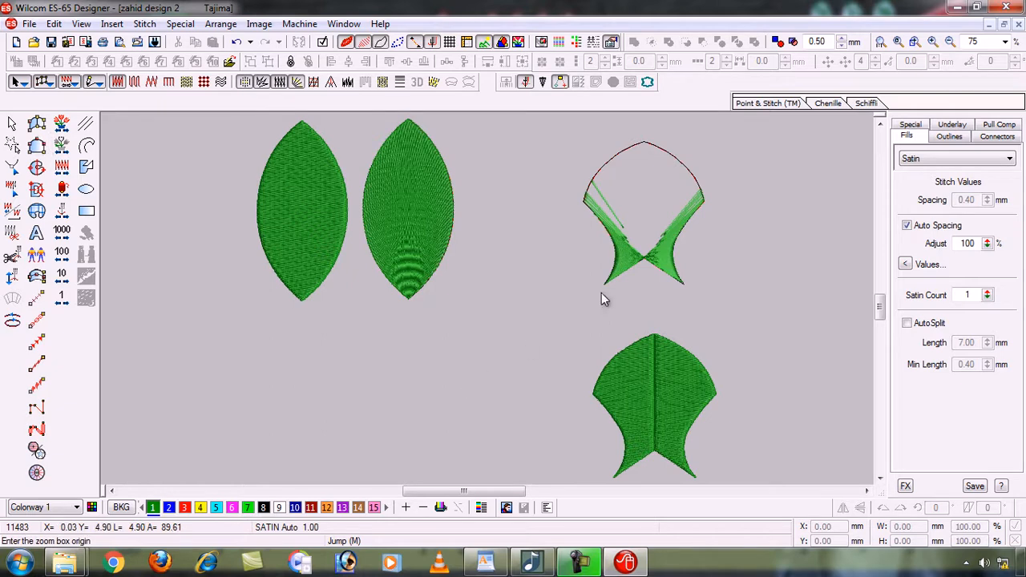
left_click_drag(560, 135, 716, 304)
left_click(716, 304)
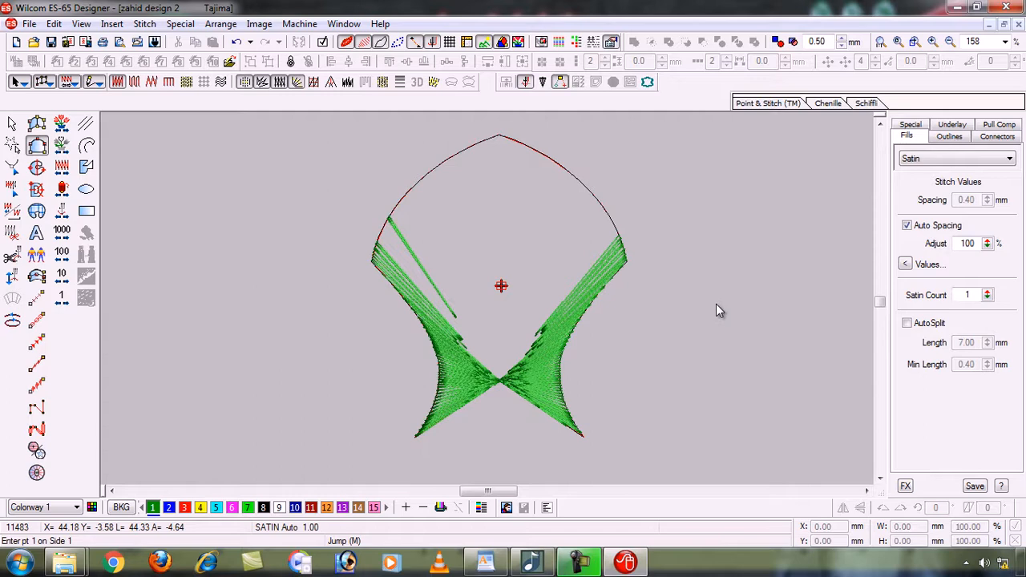
left_click(12, 123)
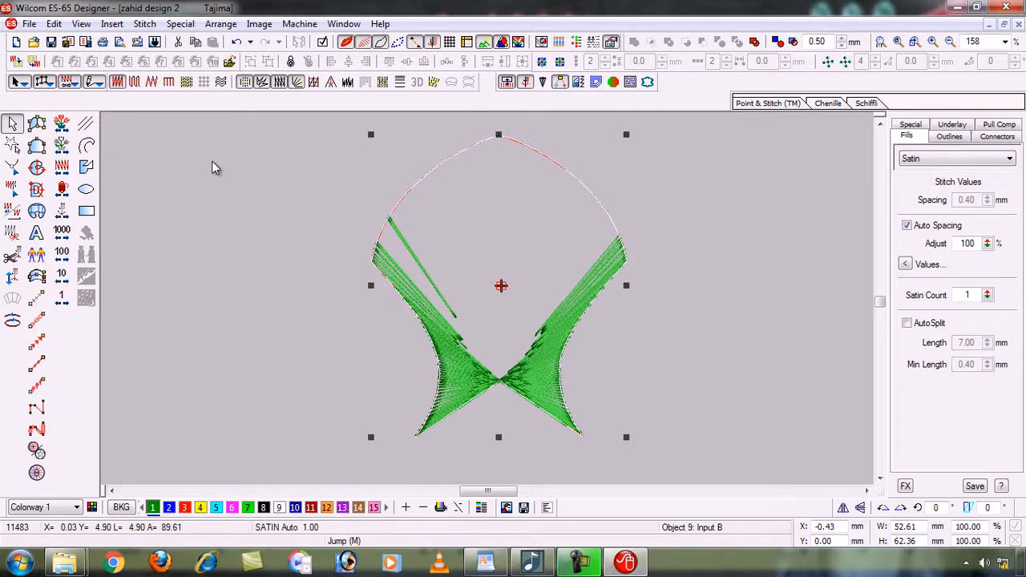
left_click(134, 82)
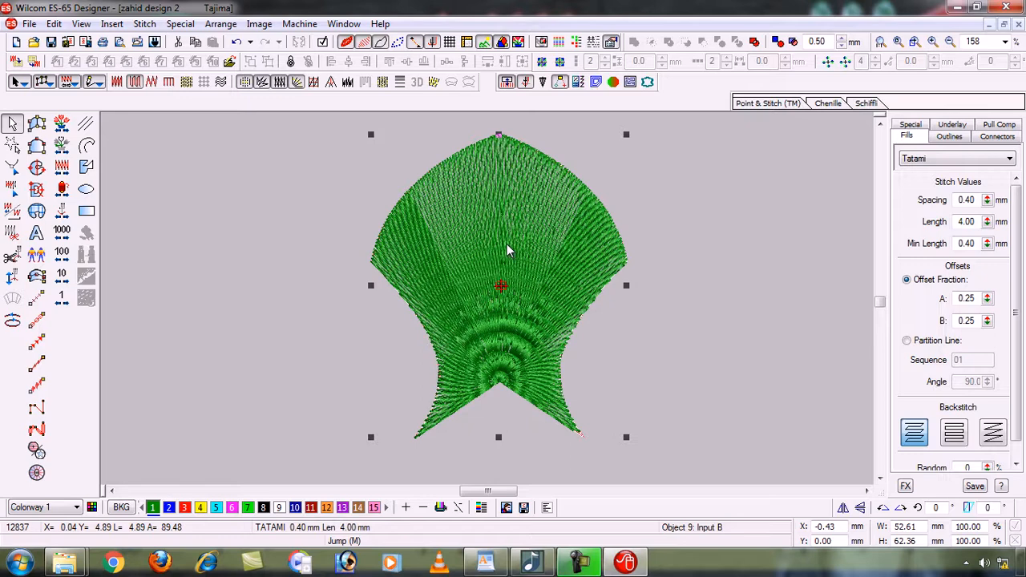
left_click(117, 82)
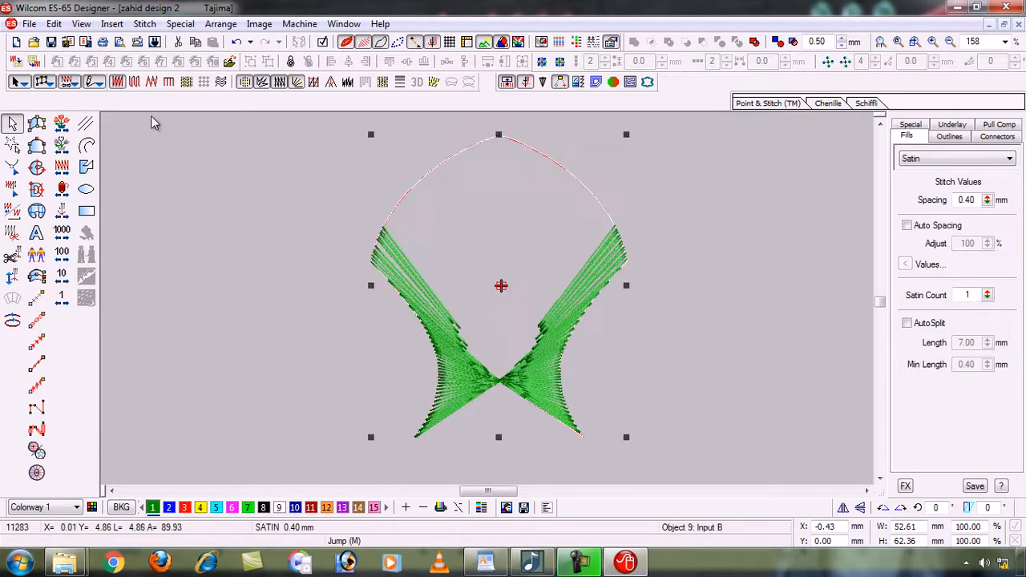
Toggle Auto Split on and off for the satin fishtail, and turn off Auto Jump for it.
left_click(907, 324)
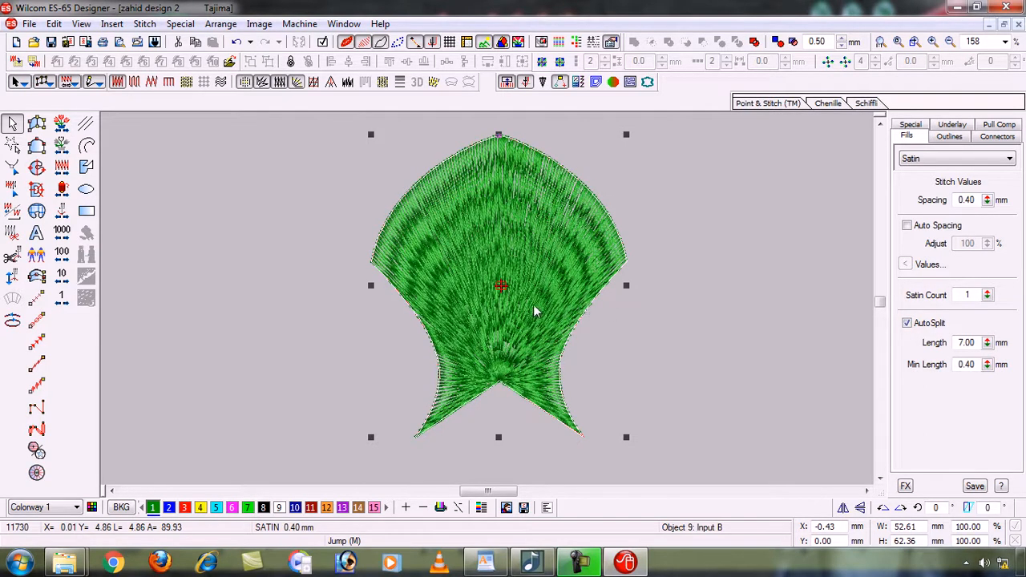
left_click(906, 323)
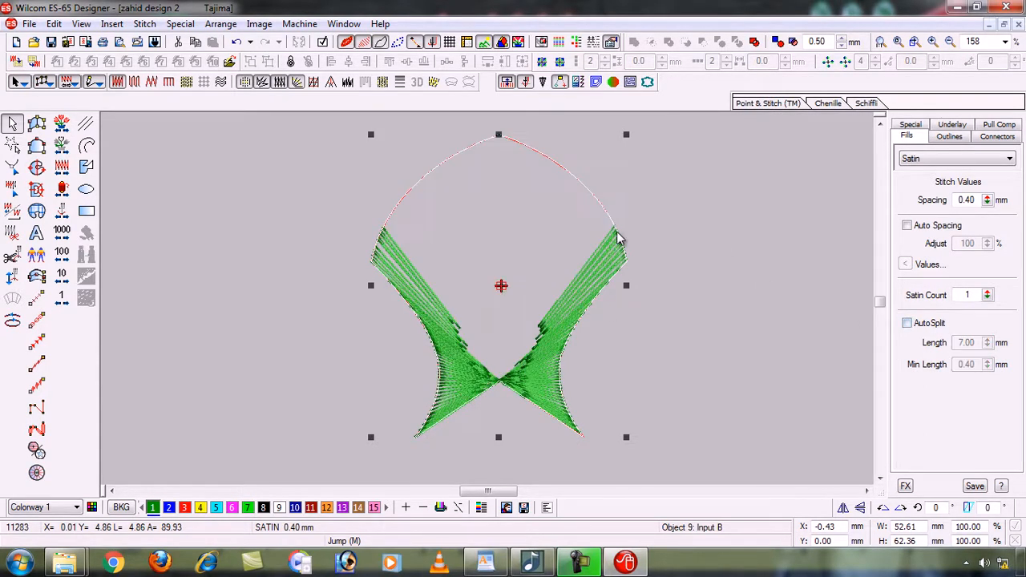
left_click(242, 85)
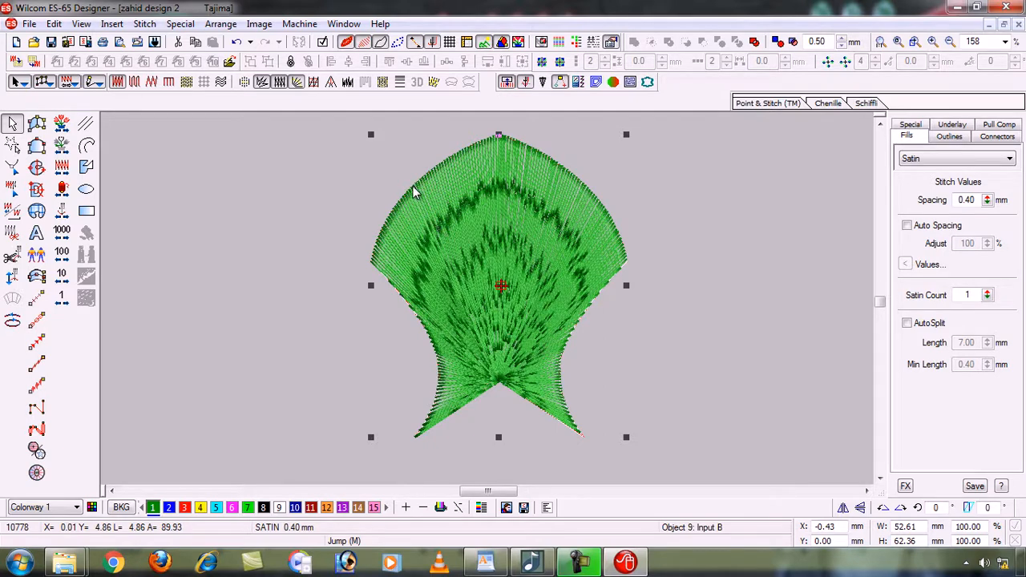
Switch off the TrueView display and toggle stitch shortening off and back on to compare the stitches at the fishtail's notch.
left_click(261, 84)
left_click(345, 42)
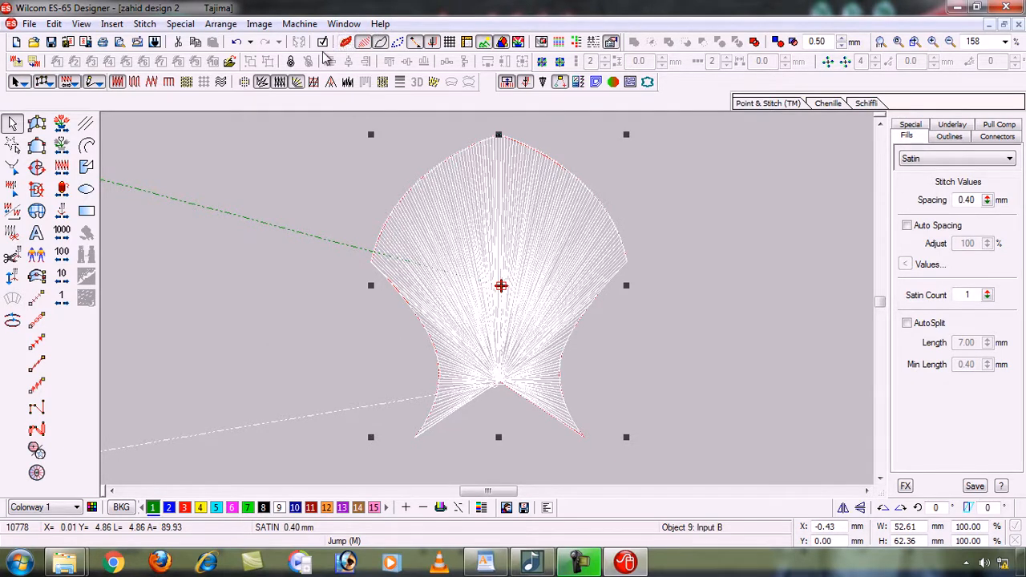
left_click(262, 83)
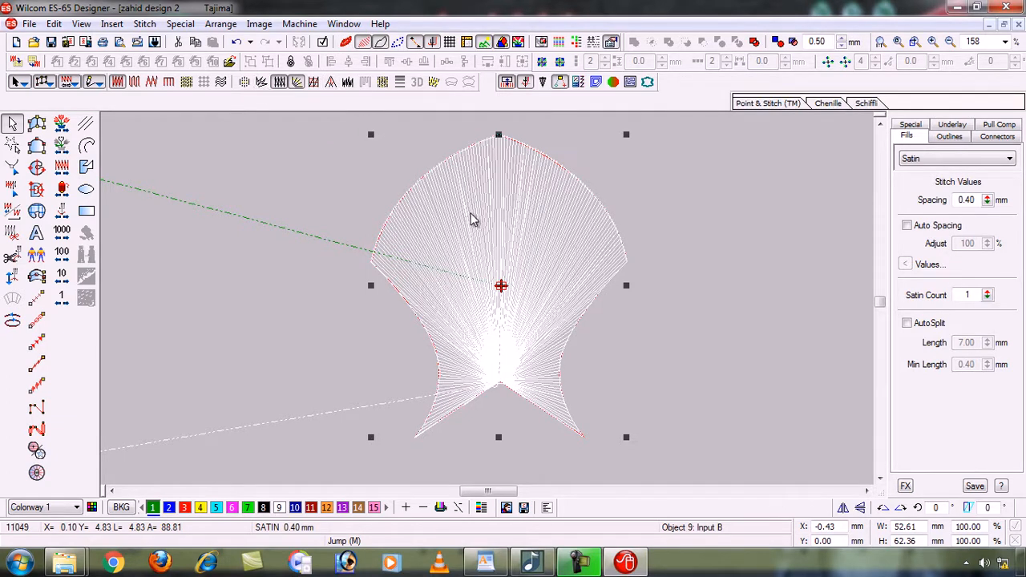
left_click(262, 83)
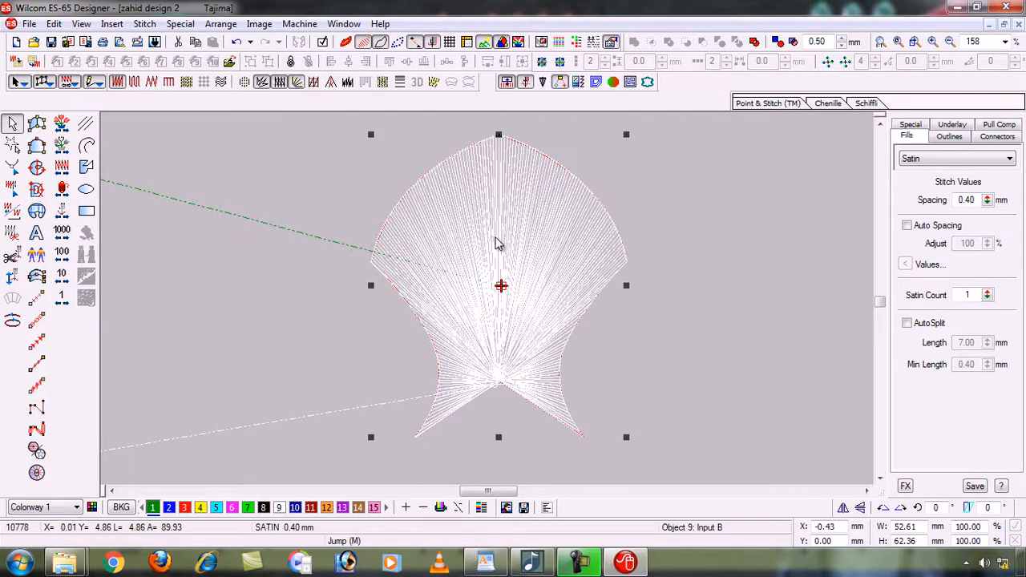
Switch the TrueView display back on and toggle stitch shortening off and on to compare the satin stitches across the fishtail.
left_click(262, 84)
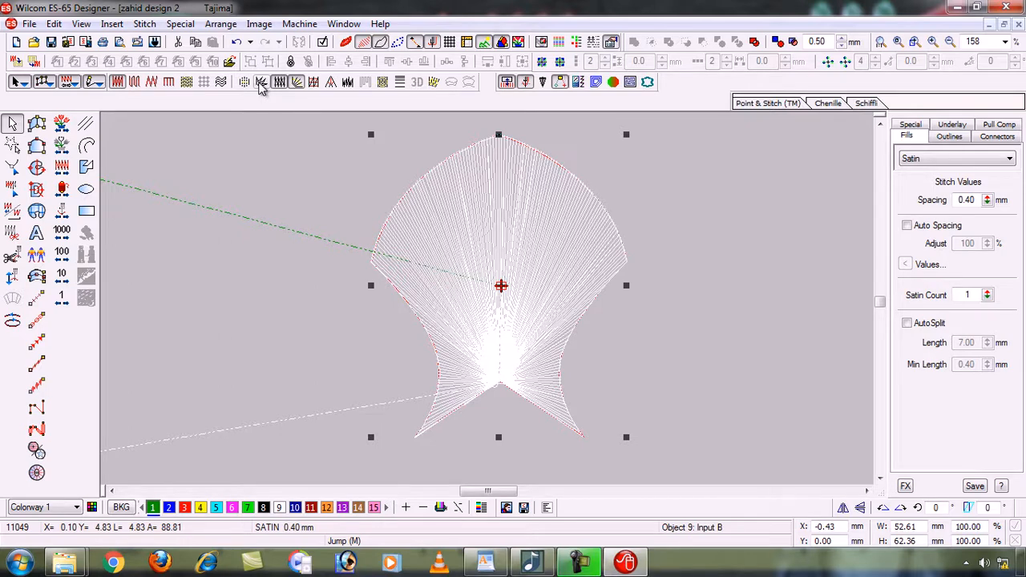
left_click(346, 42)
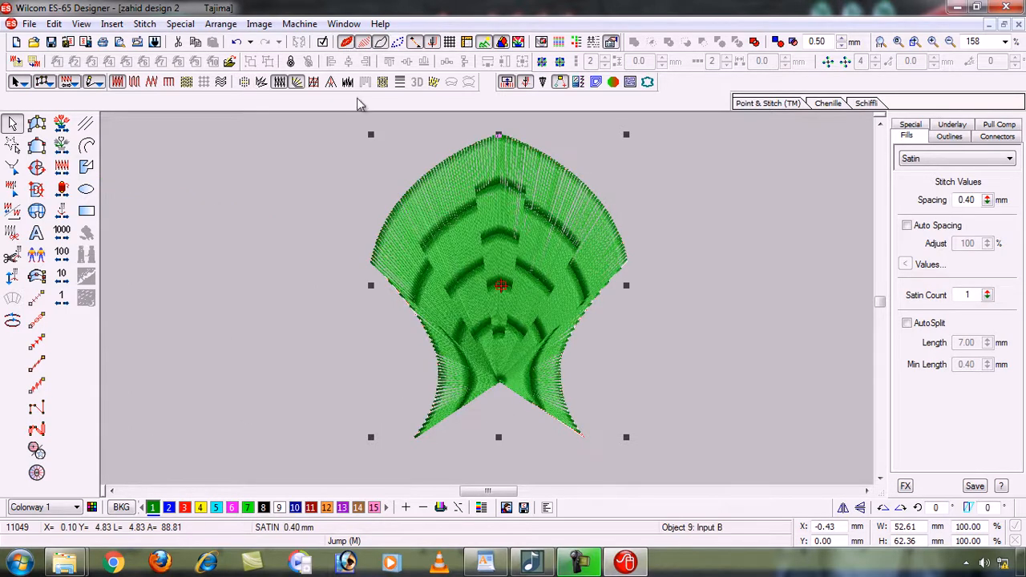
left_click(261, 81)
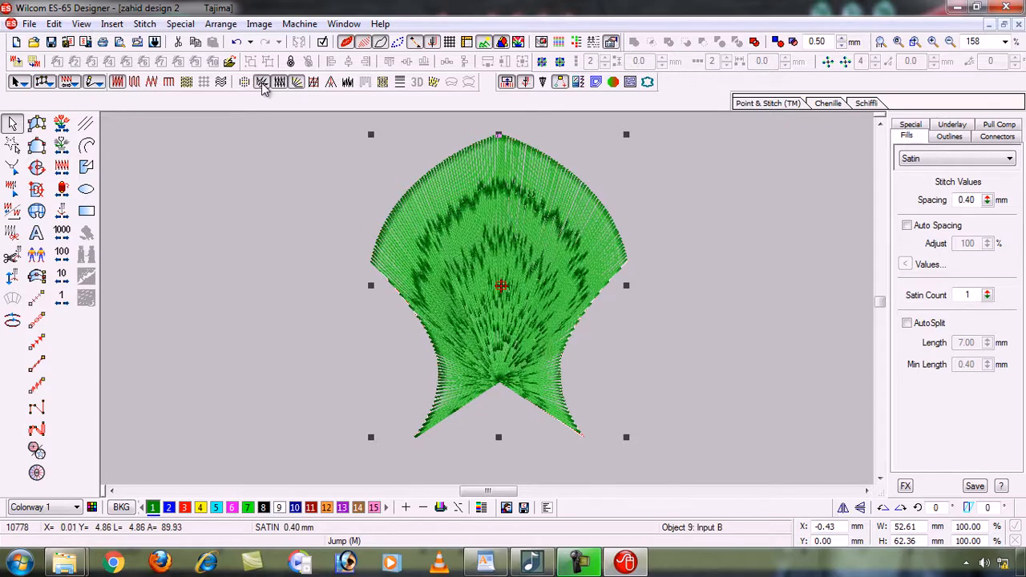
left_click(262, 84)
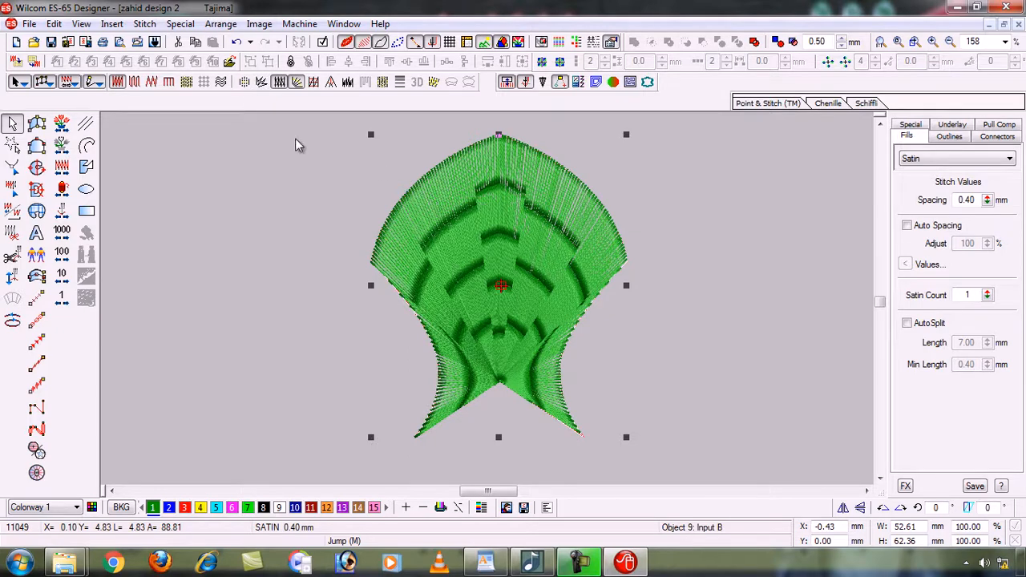
left_click(259, 83)
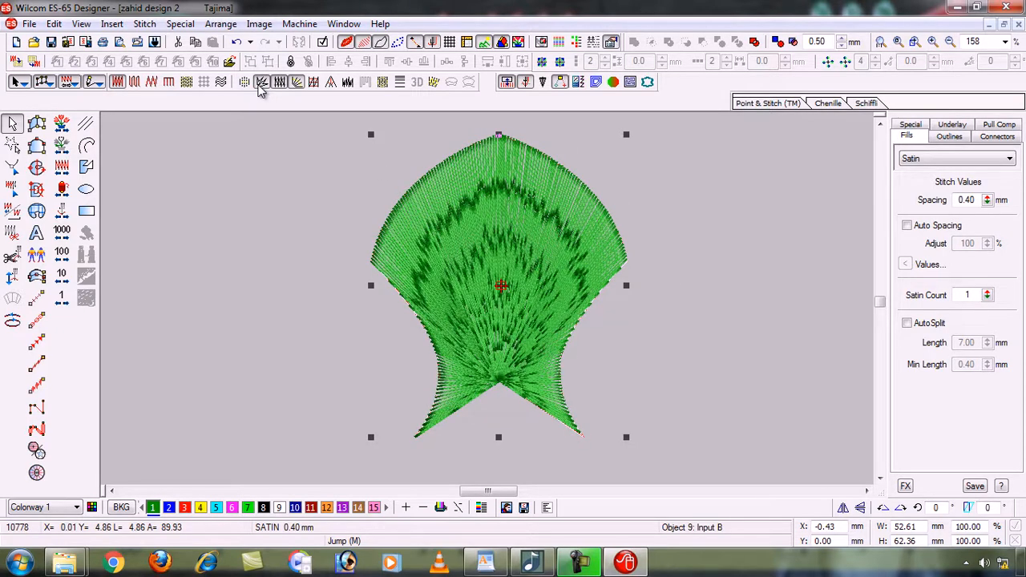
Move the lower two-part fishtail up beside the Input B fishtail, and shift the Input B fishtail clear of its red outline.
key("0")
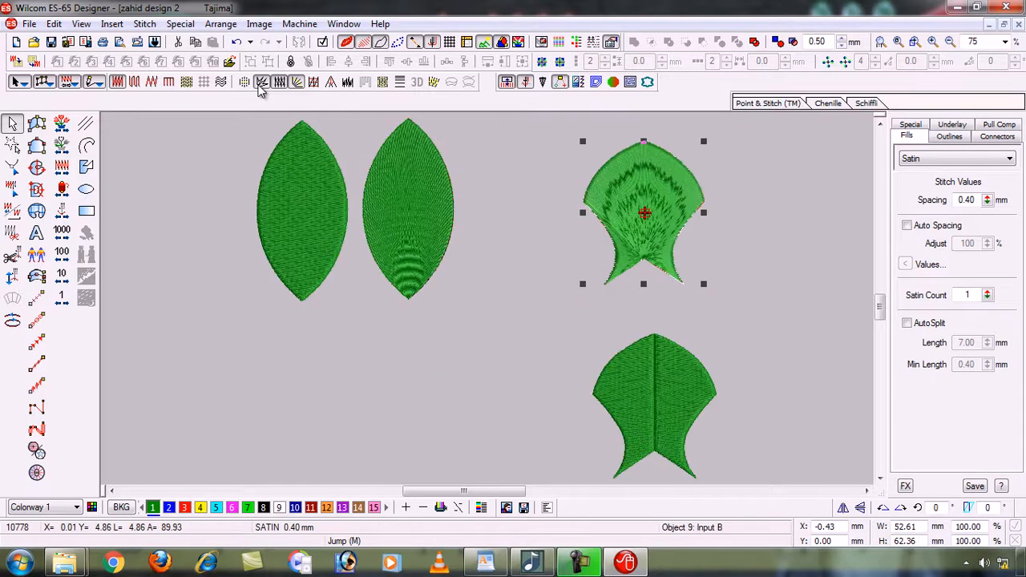
left_click(580, 325)
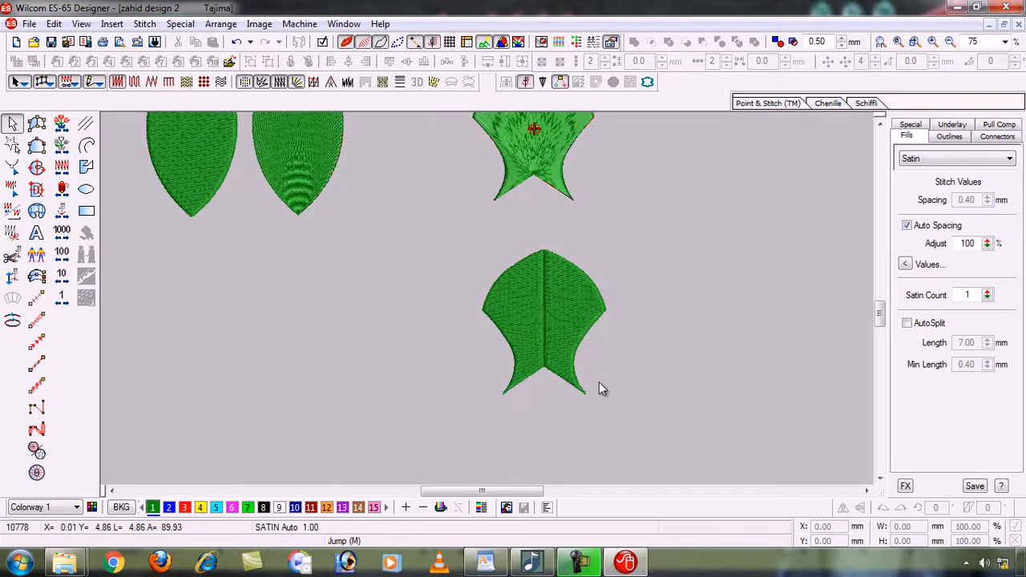
left_click_drag(546, 306, 308, 194)
left_click(439, 188)
left_click_drag(480, 186, 524, 179)
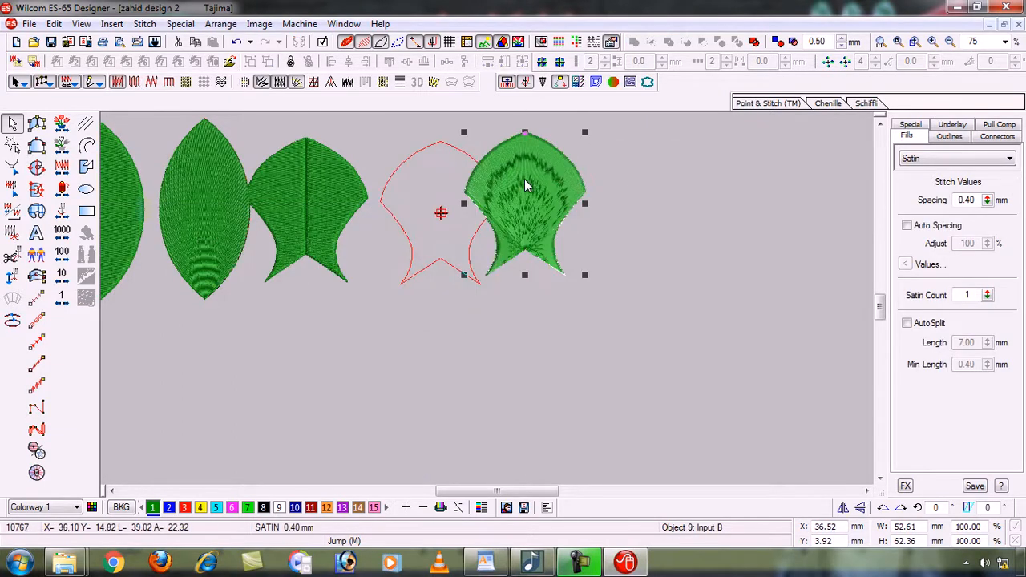
Delete both halves of the leftover red fishtail outline between the two filled fishtails.
left_click(448, 144)
key("Delete")
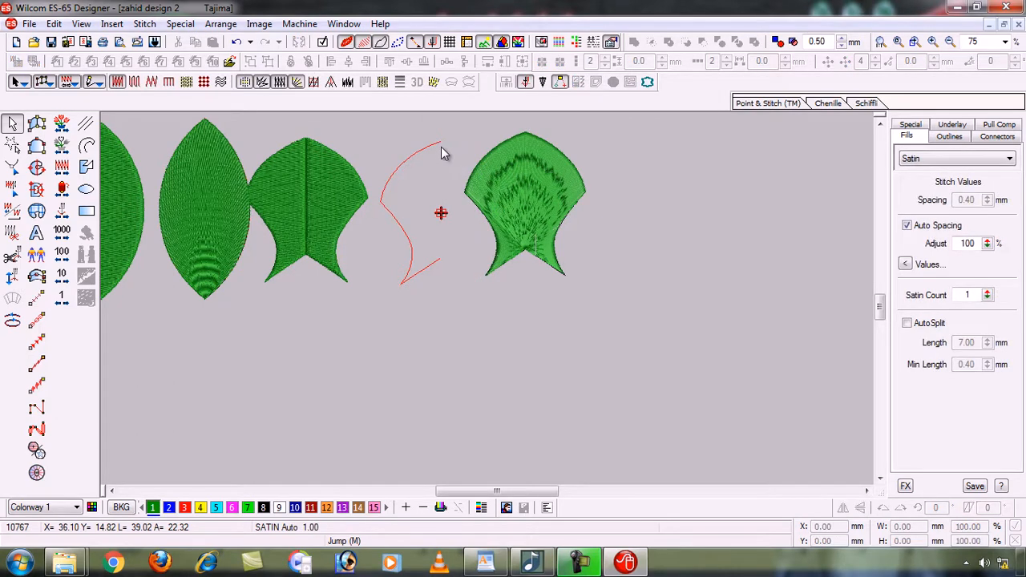
left_click(431, 148)
key("Delete")
Move the two-part Tatami fishtail away from the leaf so it sits level with and close to the Input B fishtail.
left_click(344, 179)
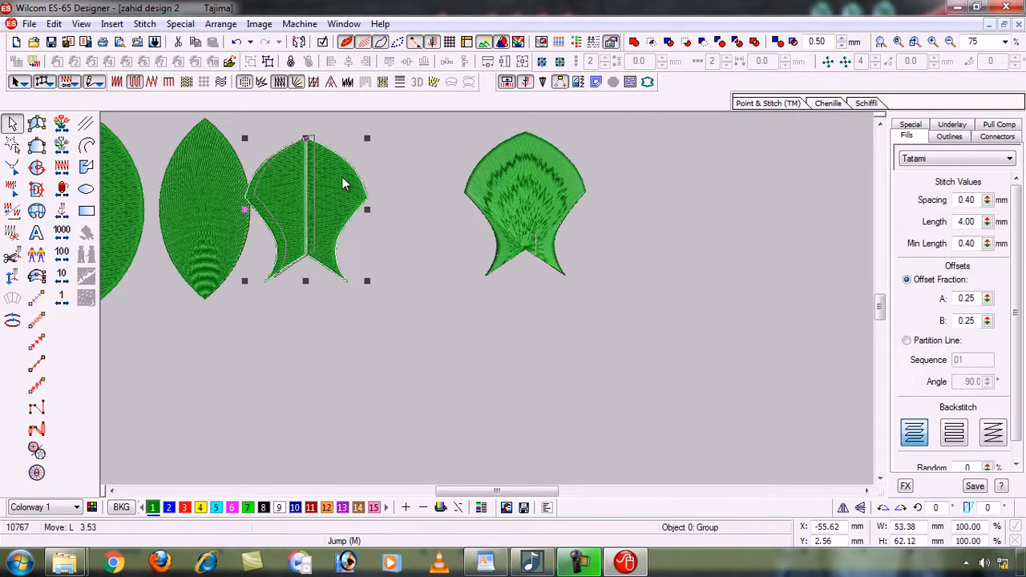
left_click_drag(344, 179, 410, 176)
left_click(521, 397)
Compare the two fishtails up close and apply a Tatami fill to the Input B fishtail.
key("b")
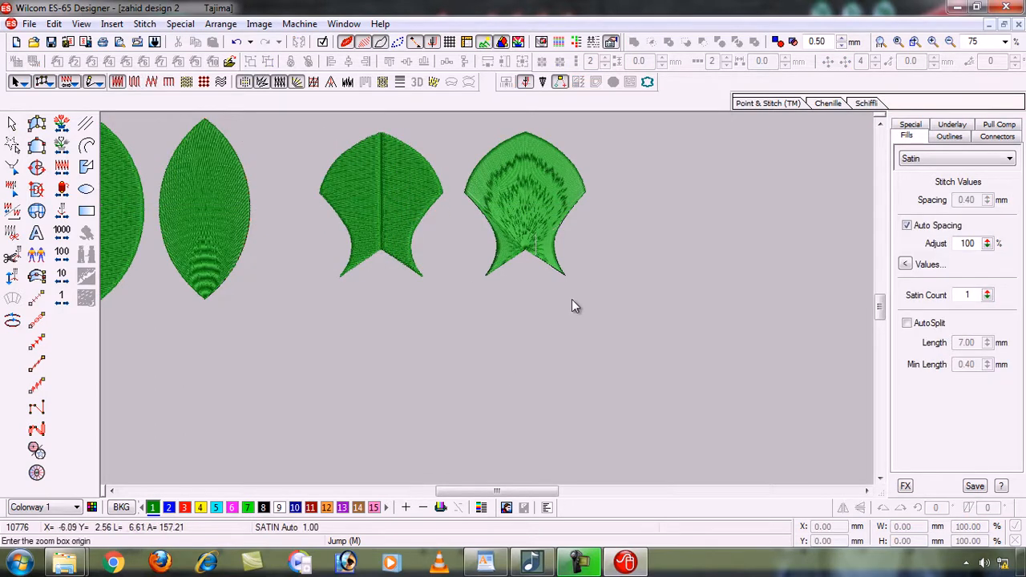
left_click(438, 214, "shift")
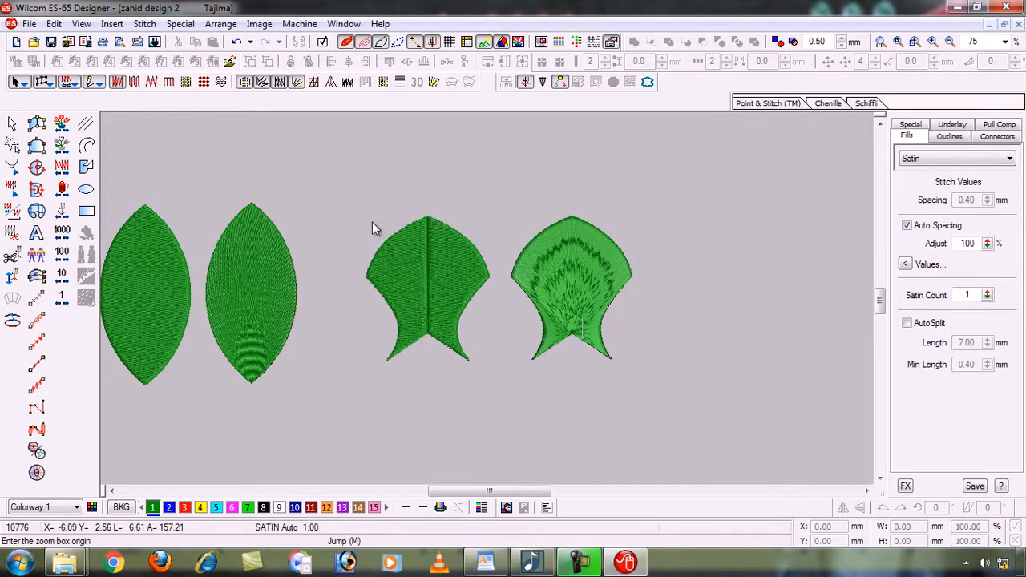
left_click_drag(358, 227, 363, 211)
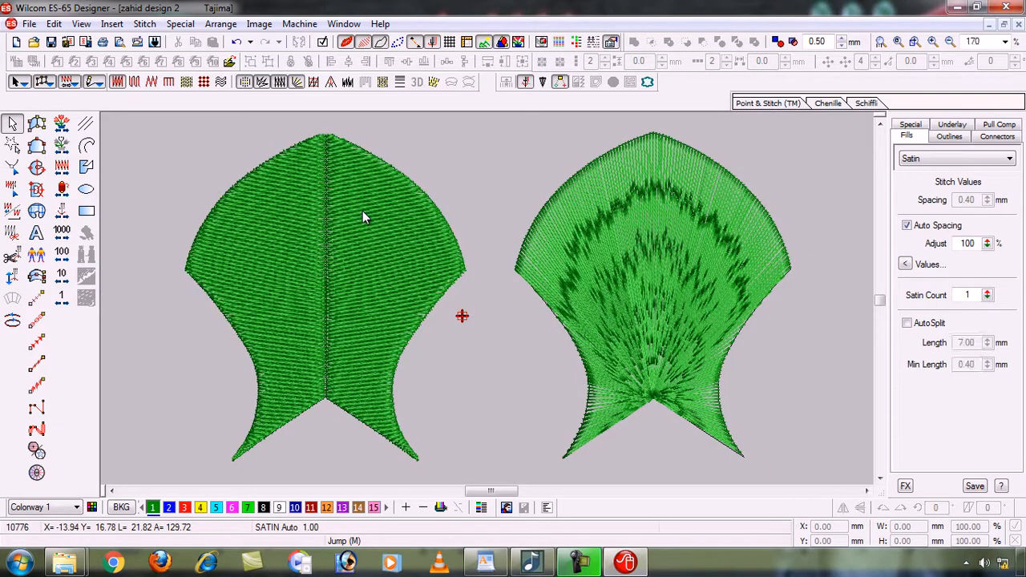
left_click(296, 227)
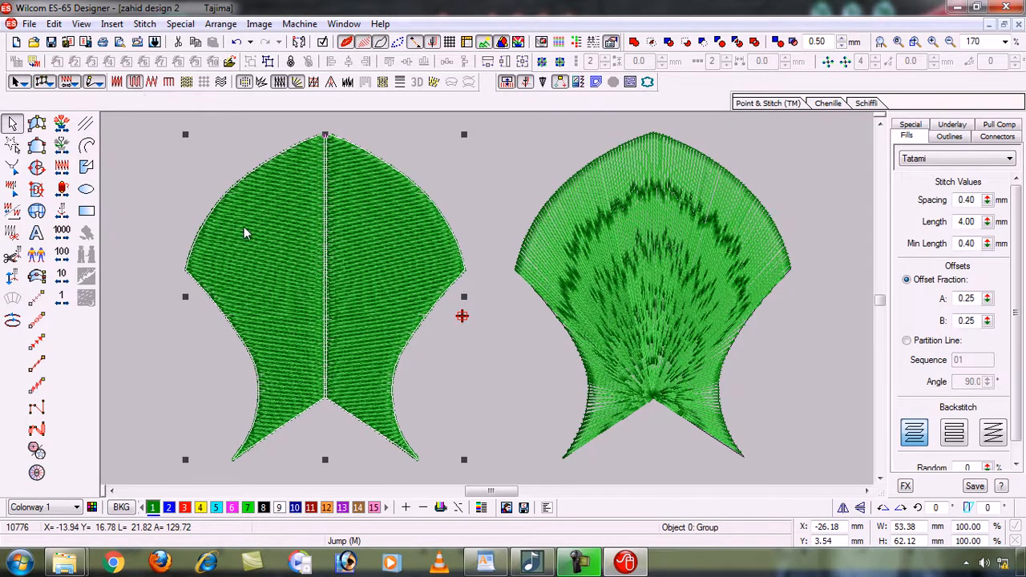
left_click(697, 223)
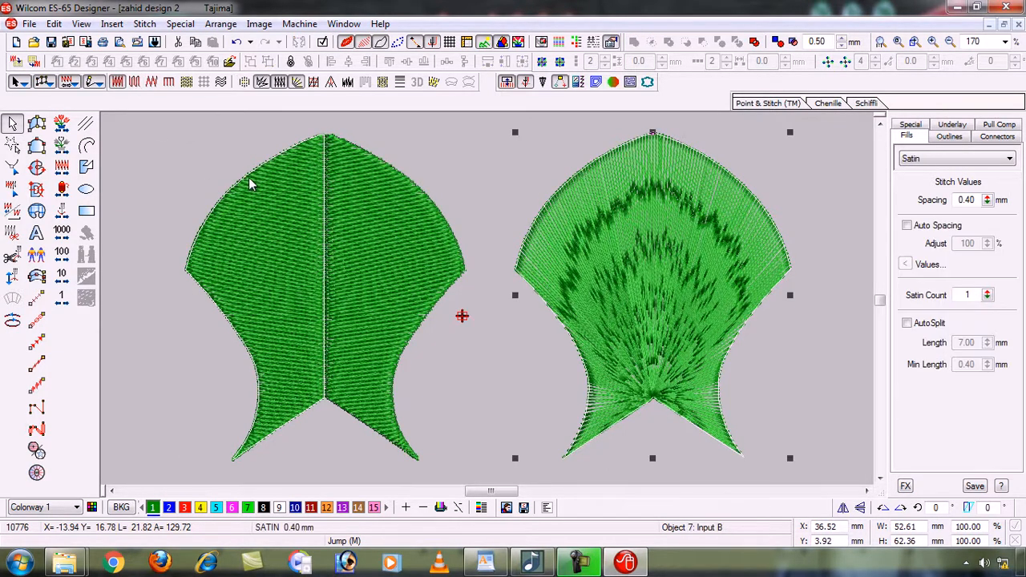
left_click(134, 82)
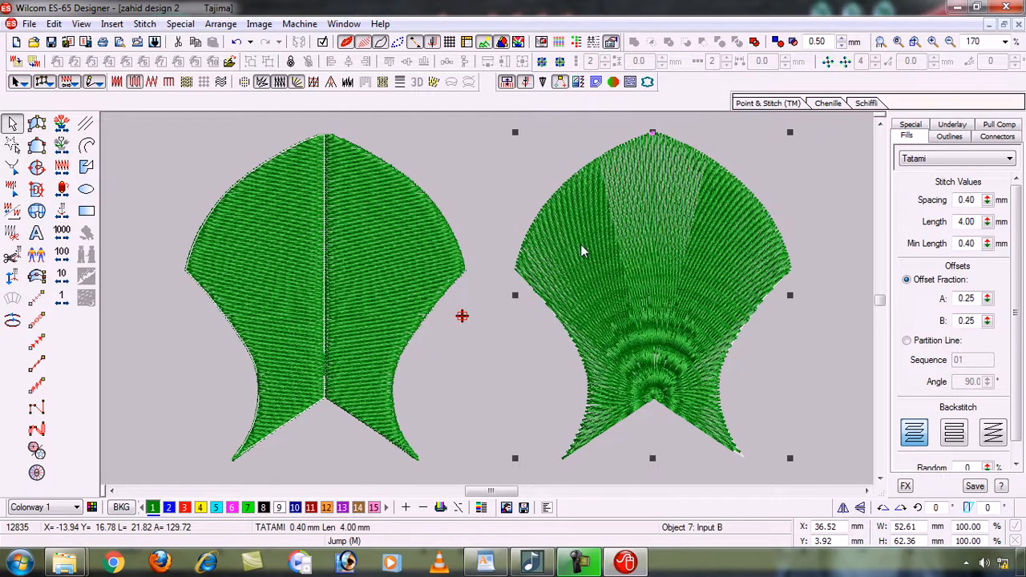
Examine the Tatami-filled leaves and fishtails side by side, selecting each fishtail in turn to compare its stitch direction and construction.
key("0")
left_click(441, 391)
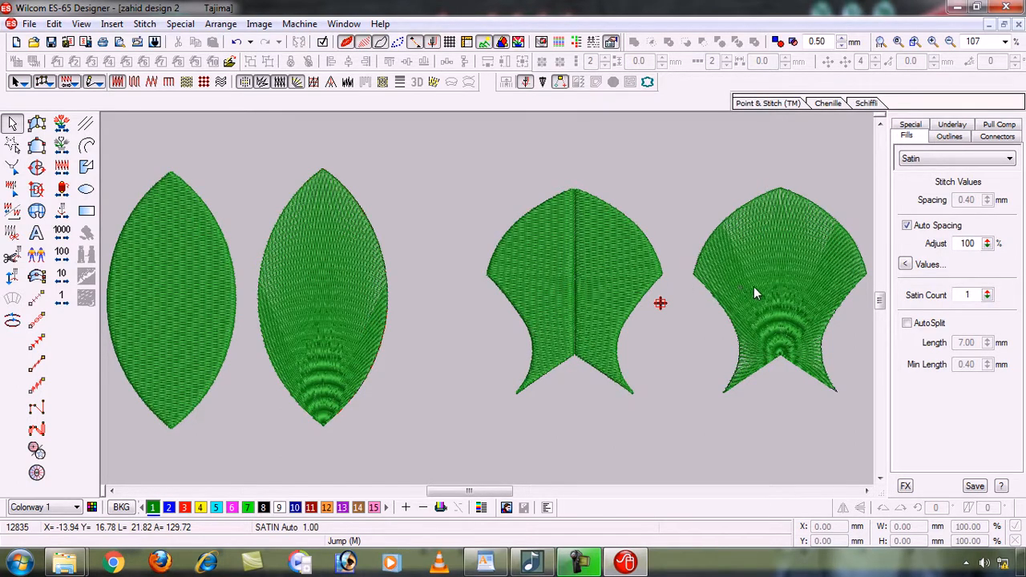
left_click(575, 256)
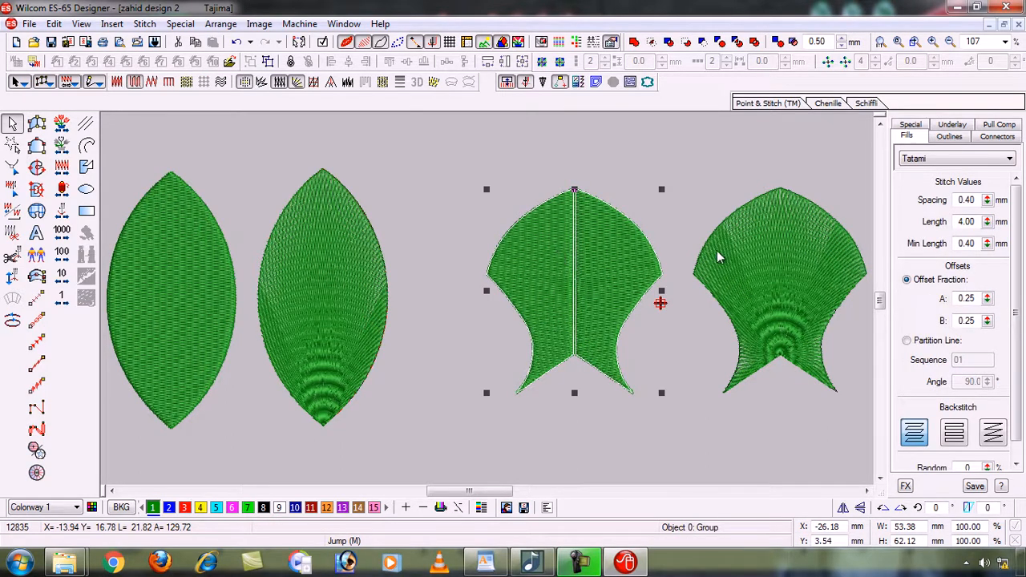
left_click(760, 259)
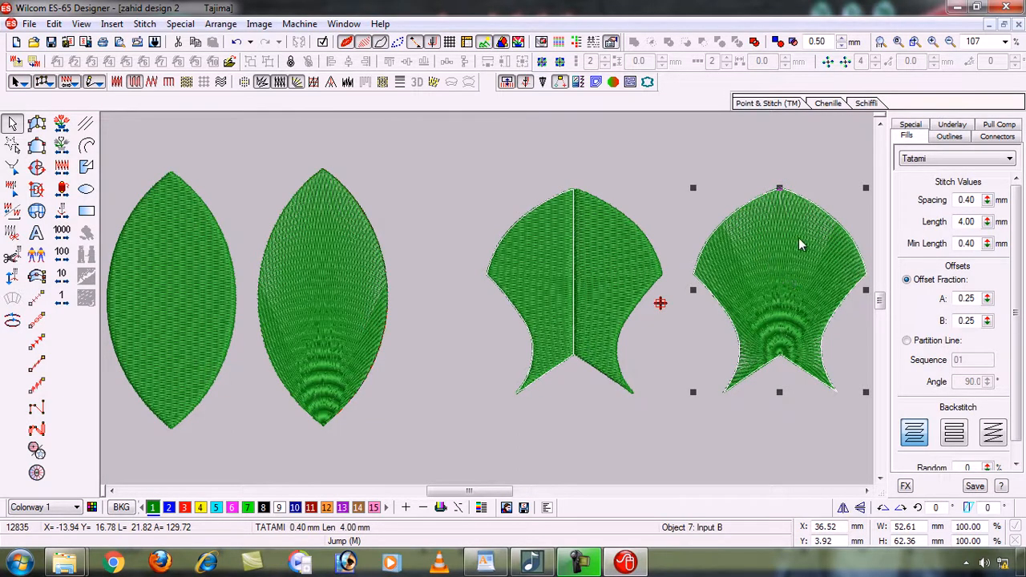
left_click(607, 156)
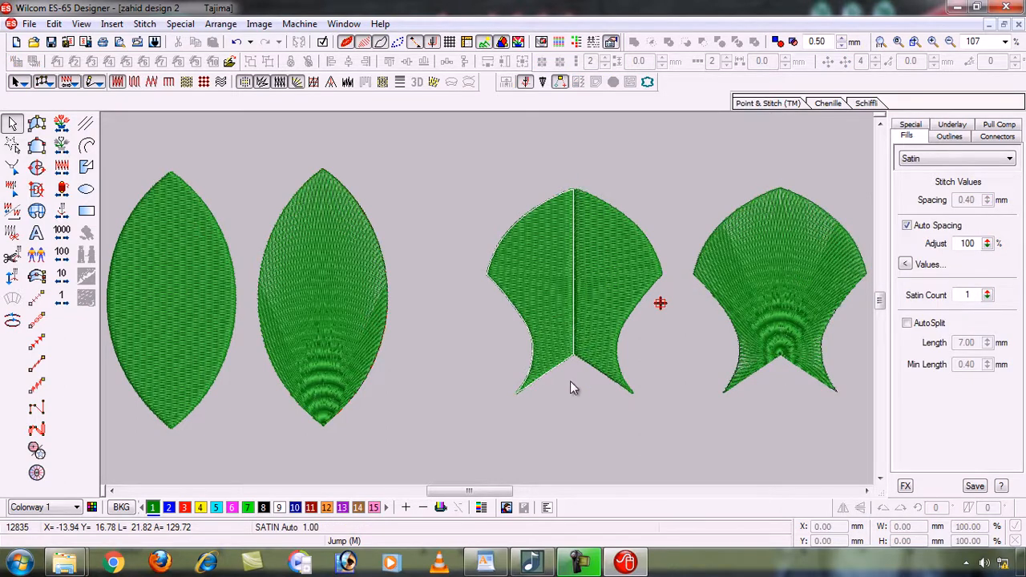
left_click(597, 282)
left_click(561, 160)
left_click(536, 254)
left_click(471, 189)
left_click(538, 253)
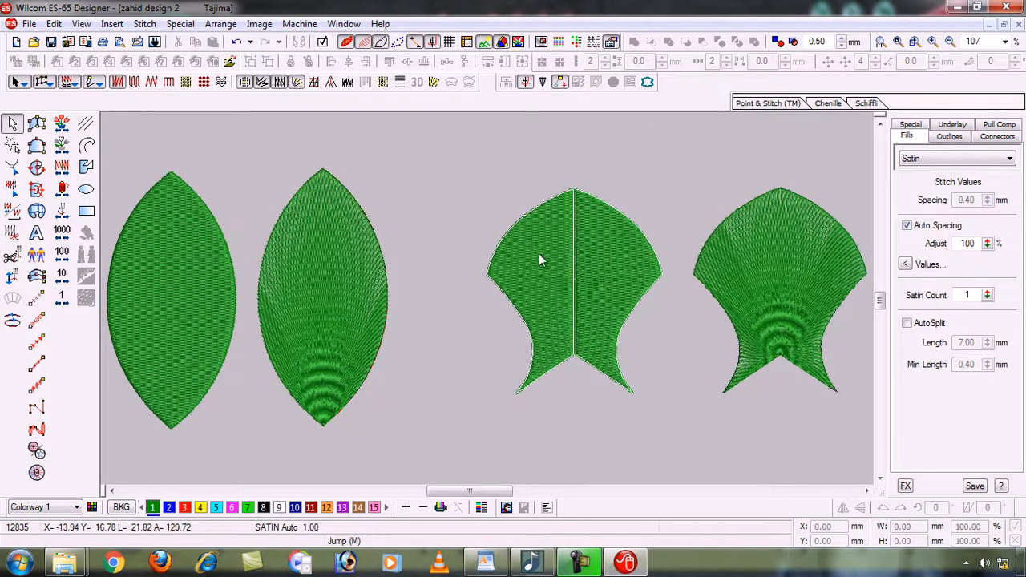
left_click(468, 234)
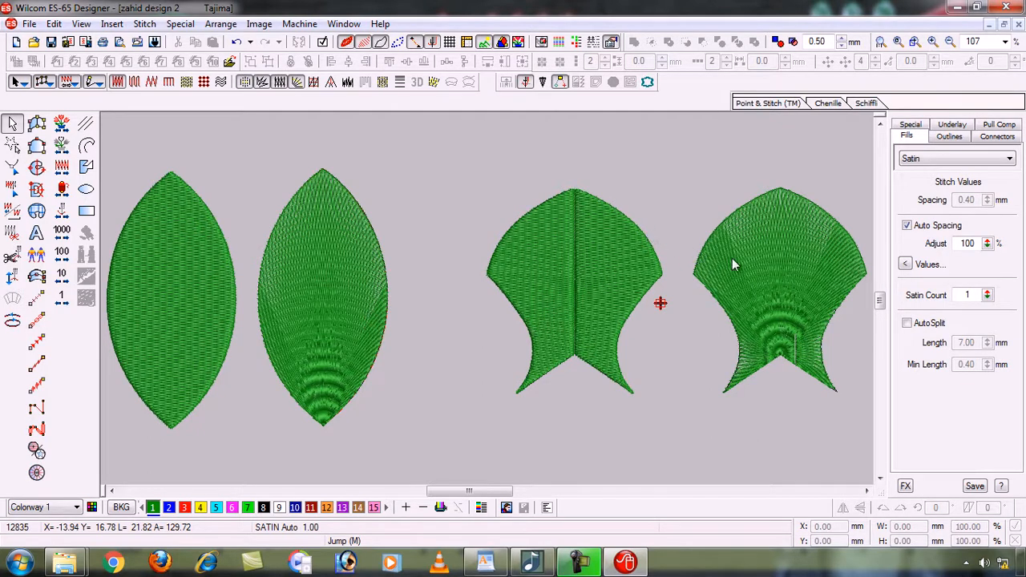
Minimize the embroidery design window to show the desktop.
left_click(953, 6)
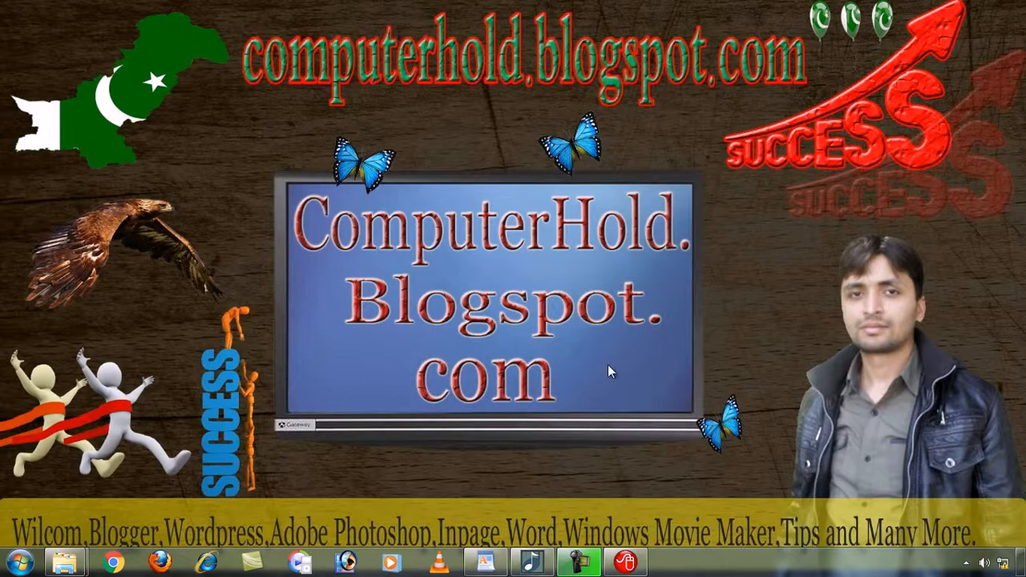